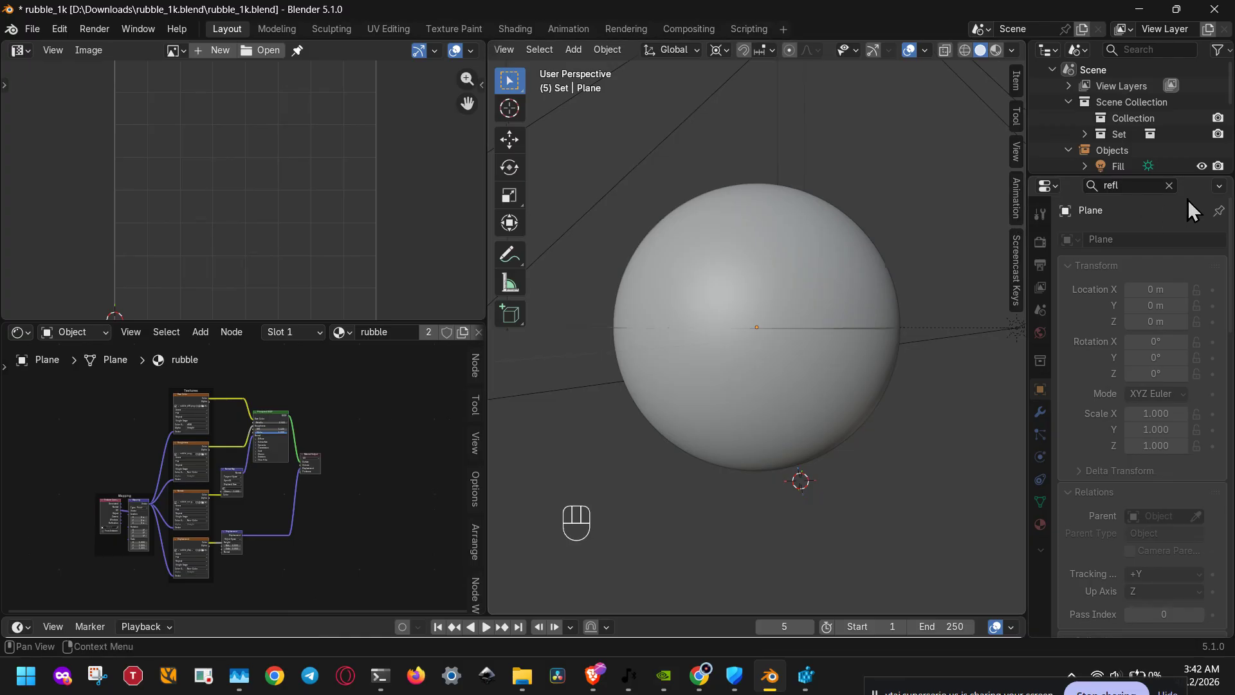
Clear the properties search filter and set the EEVEE render samples to 128.
click(1169, 185)
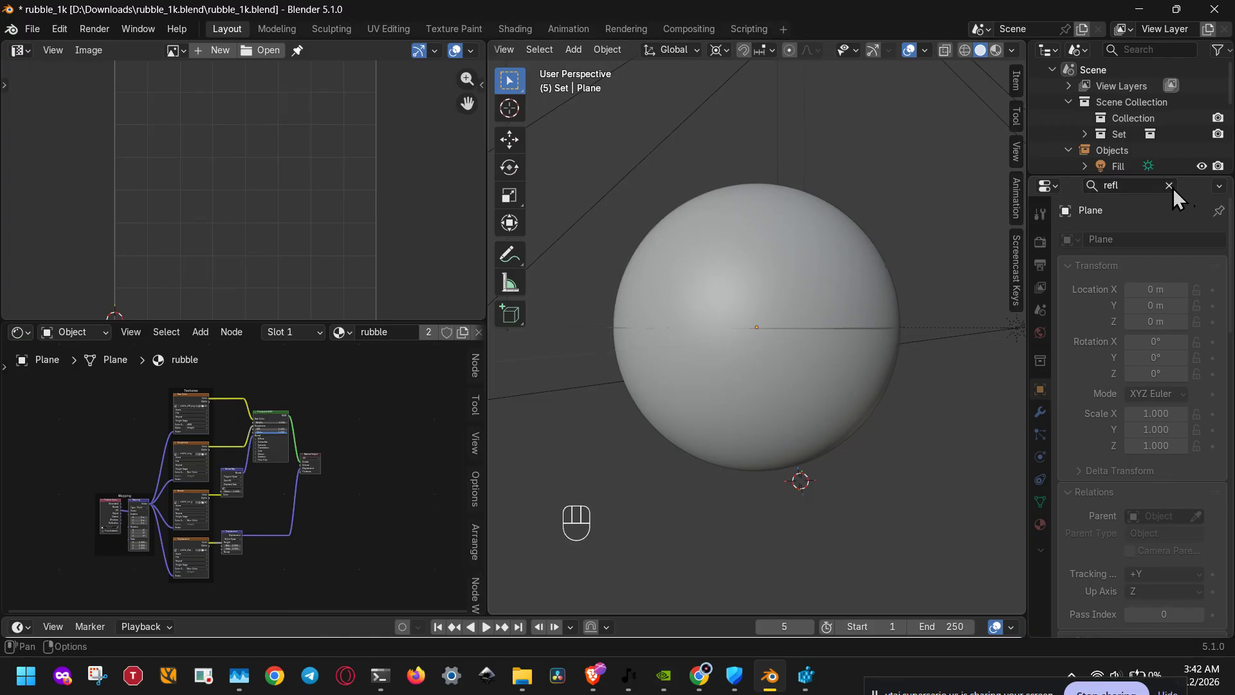
click(1037, 243)
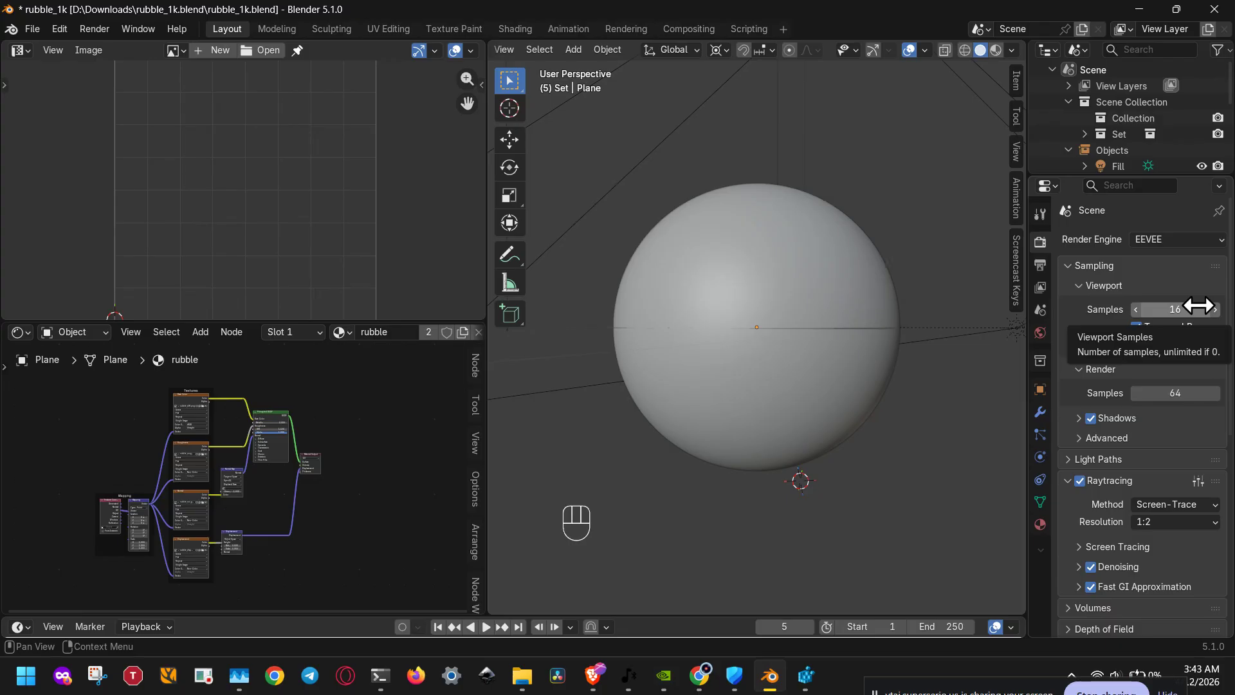
click(1186, 393)
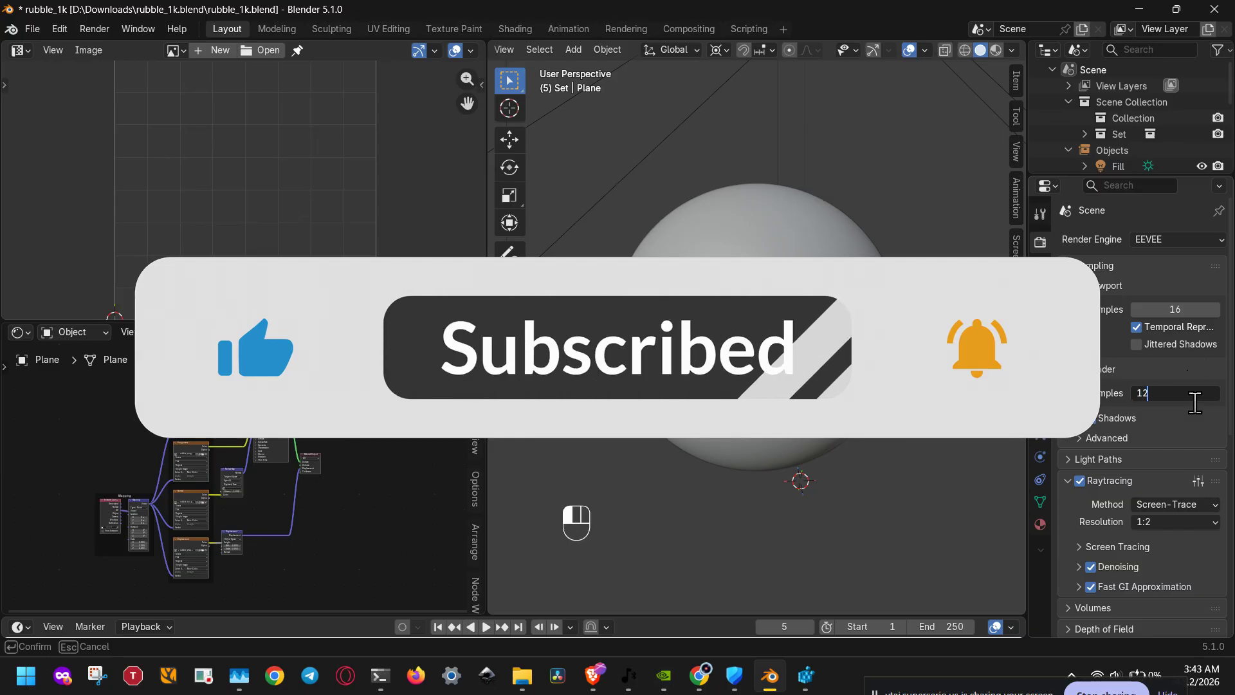
text(128)
key(Return)
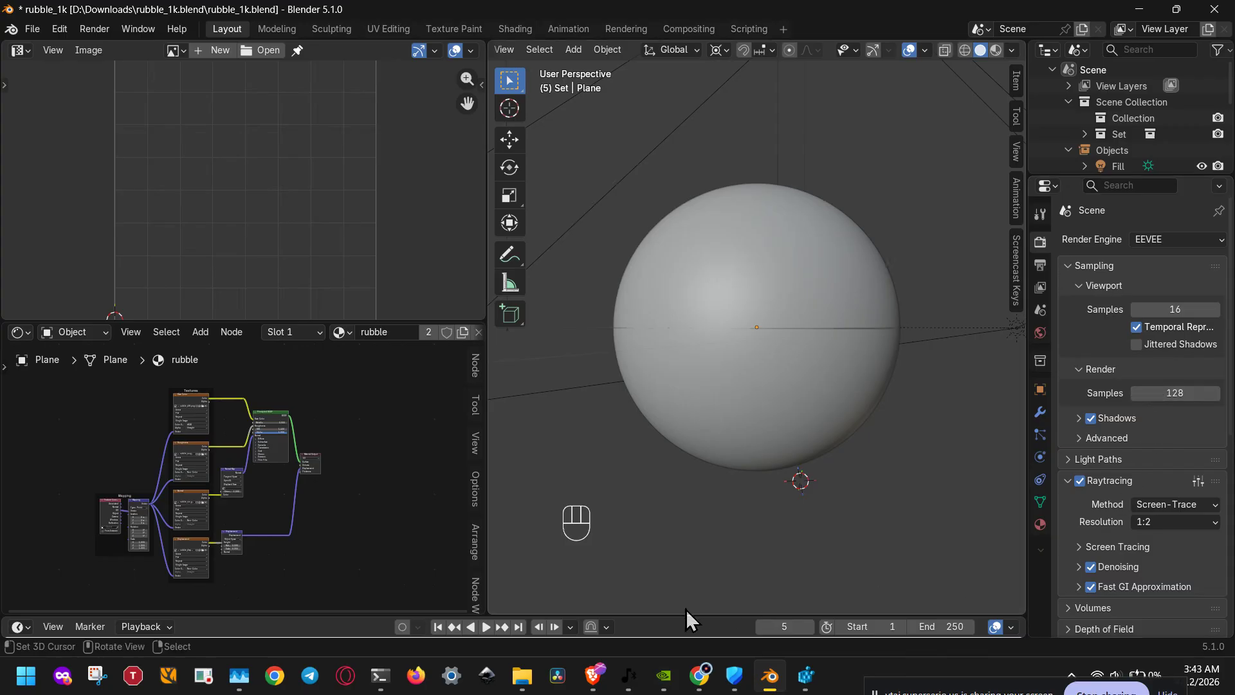
Switch to the NVIDIA app and review the installed driver page and the available driver types.
click(663, 675)
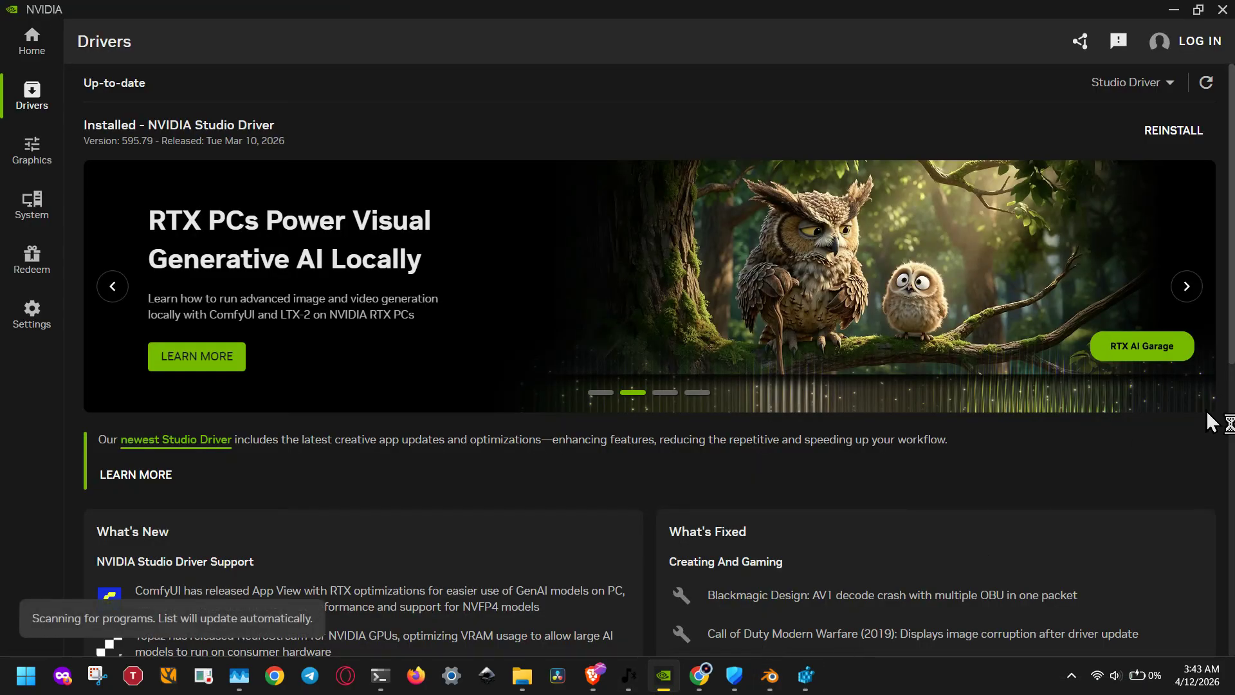
click(1188, 288)
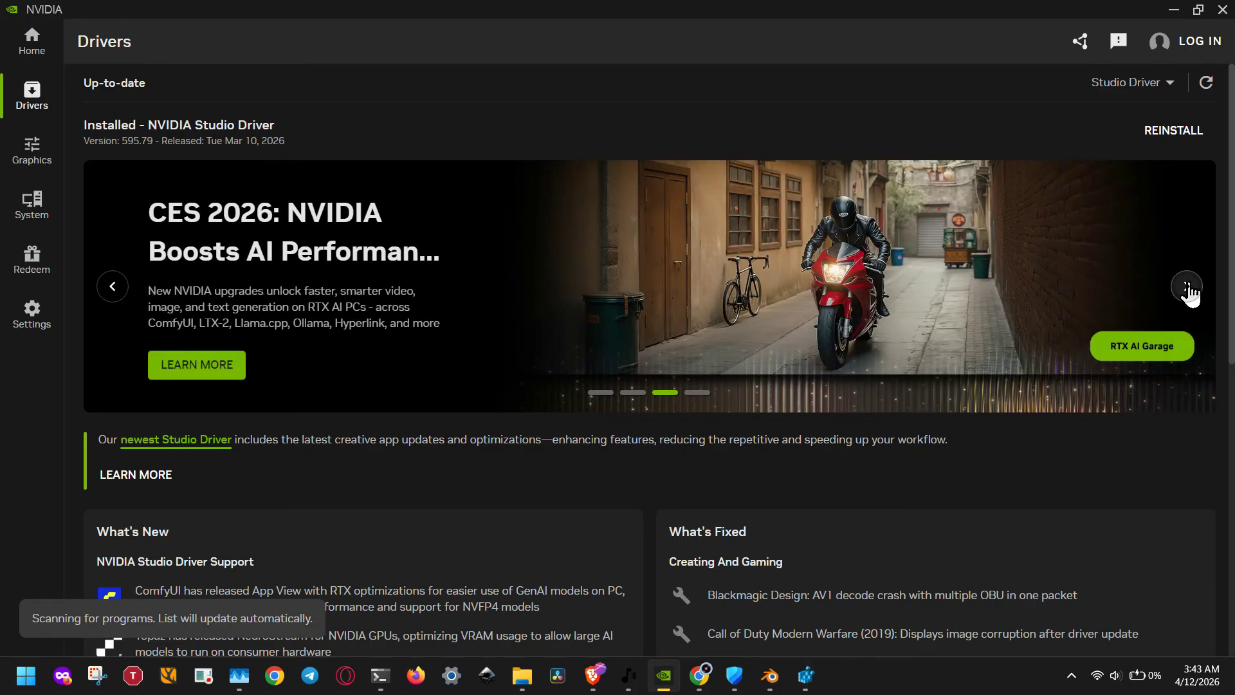
click(1187, 287)
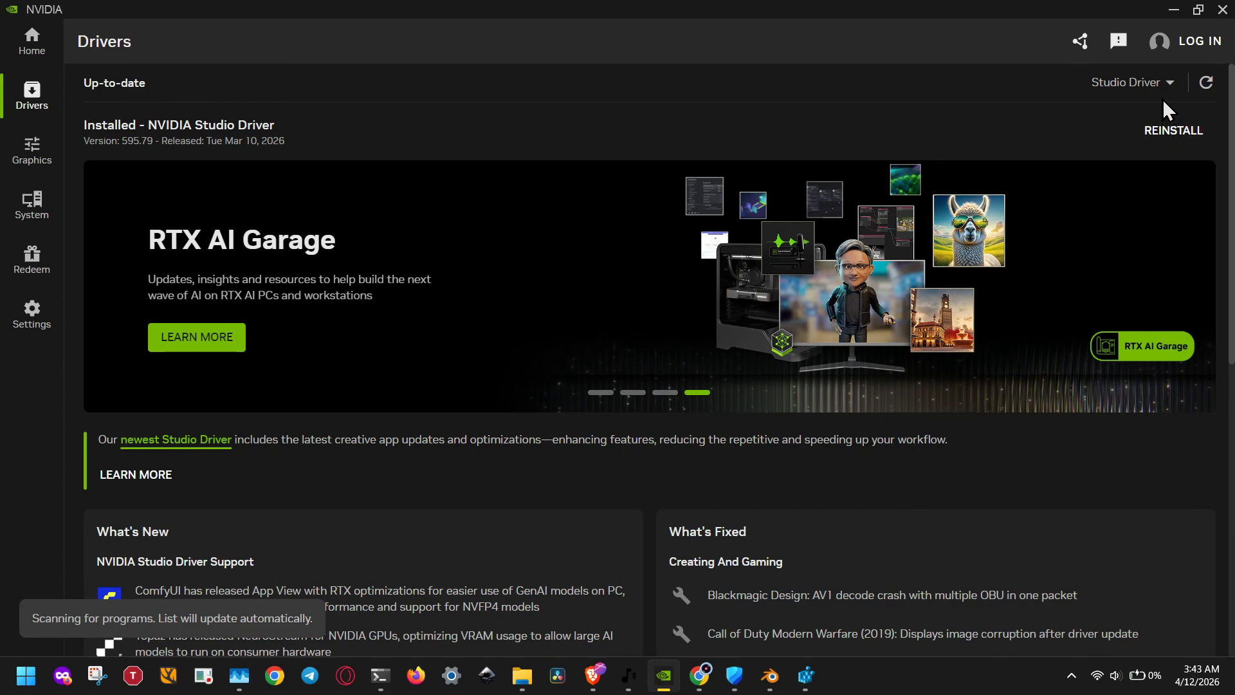
click(1163, 82)
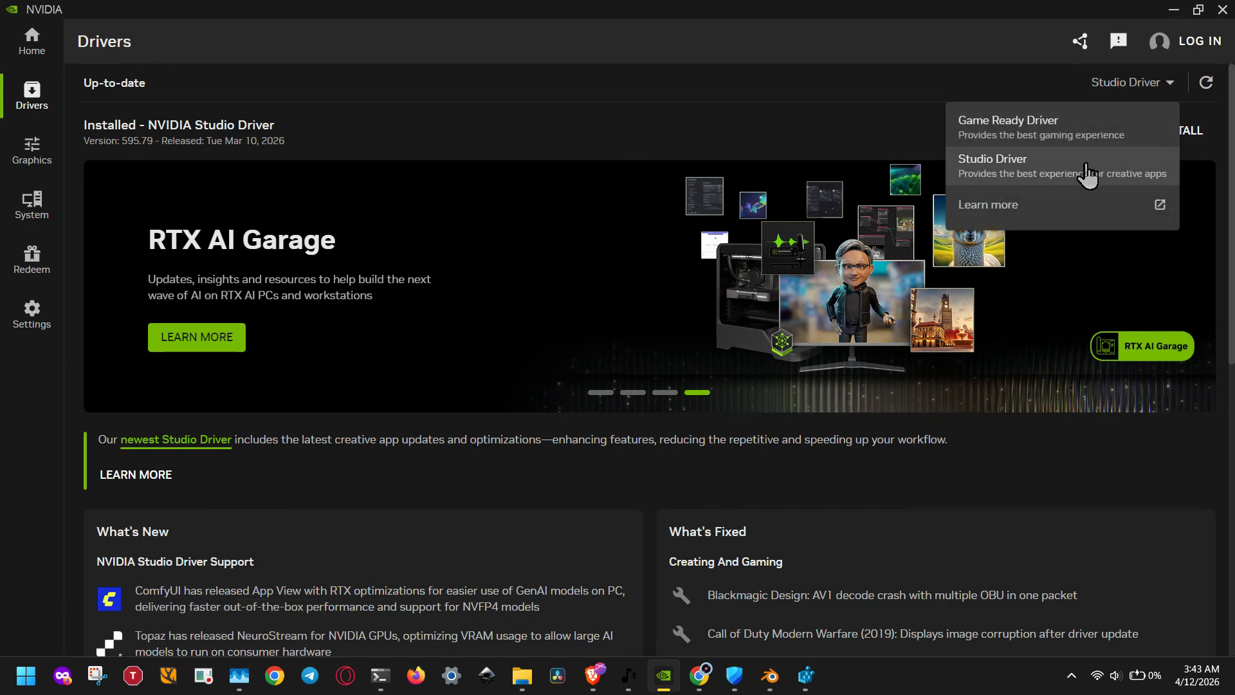
click(872, 146)
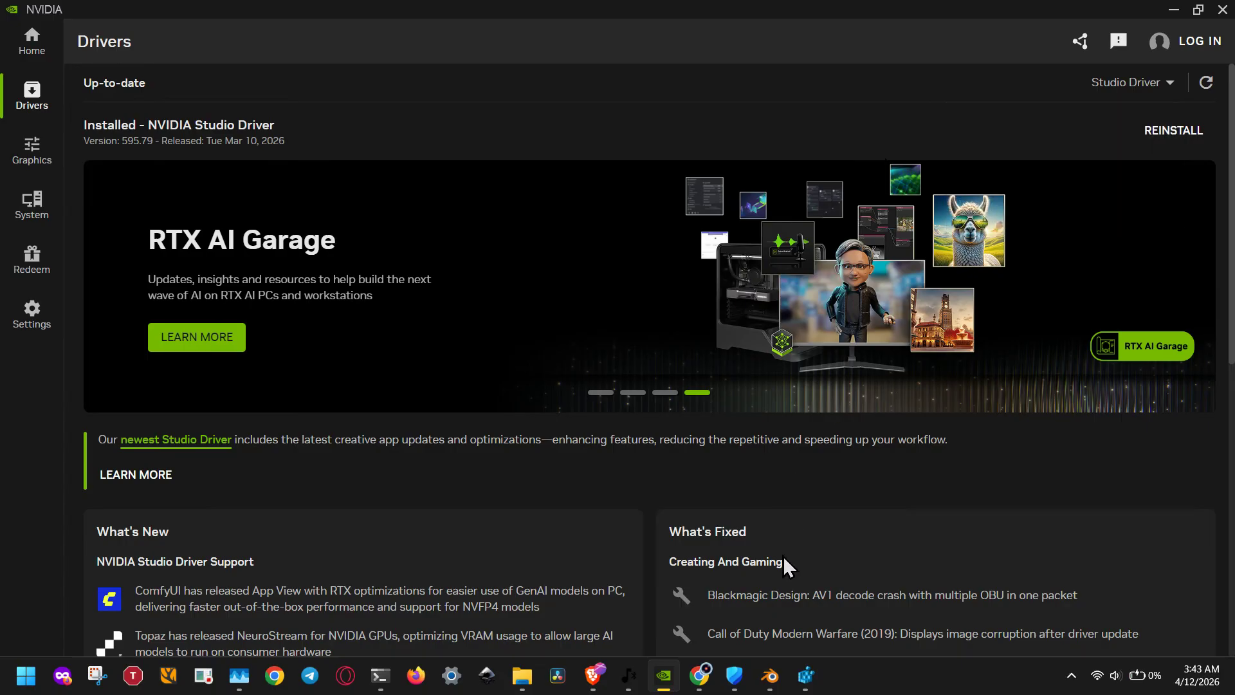
Return to Blender and check which render engines are available for the scene.
click(757, 689)
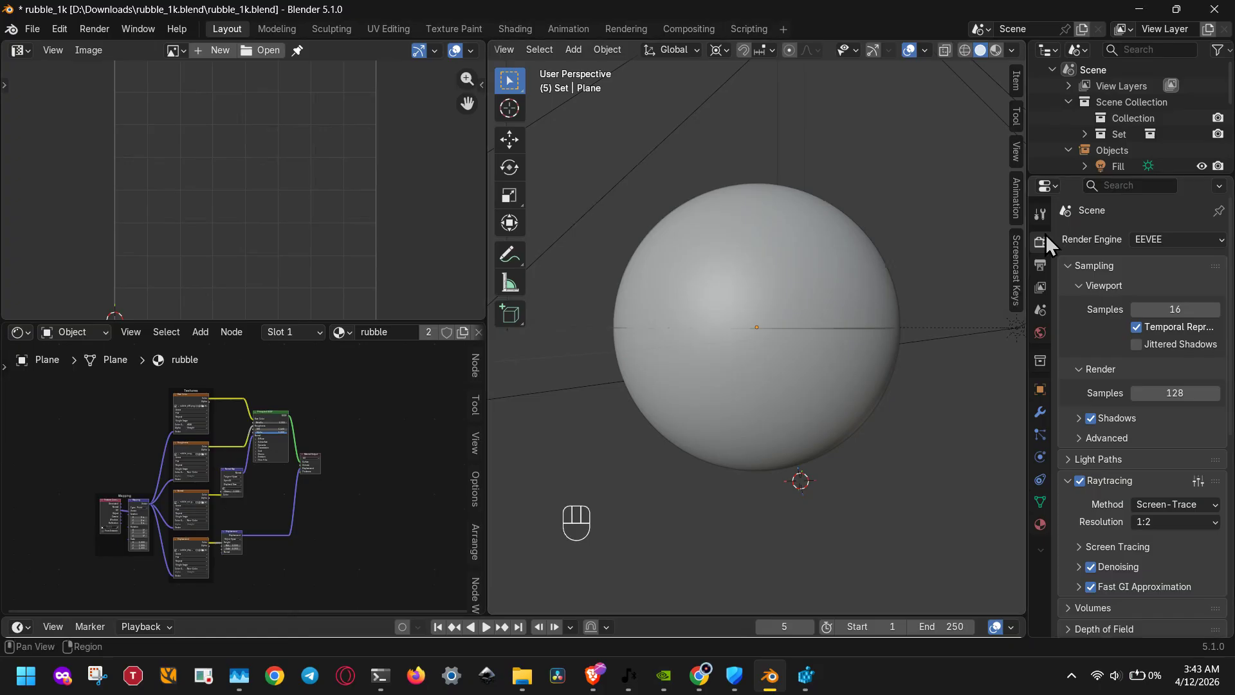
click(1155, 240)
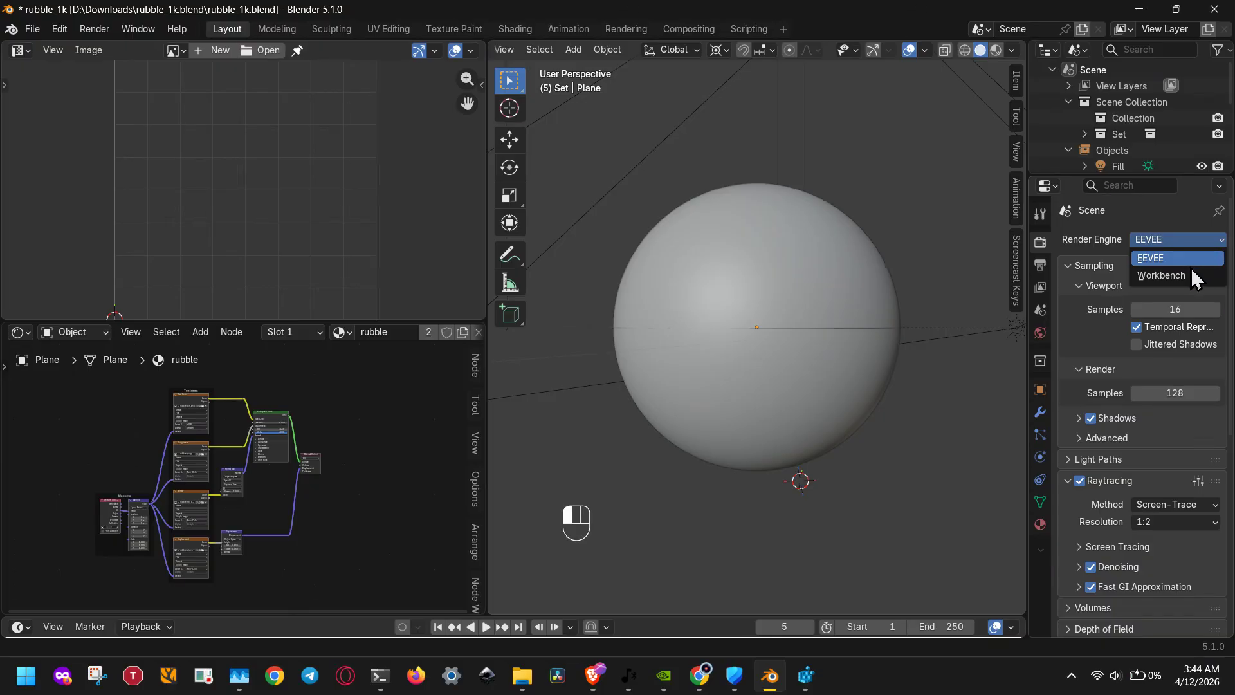
click(1182, 240)
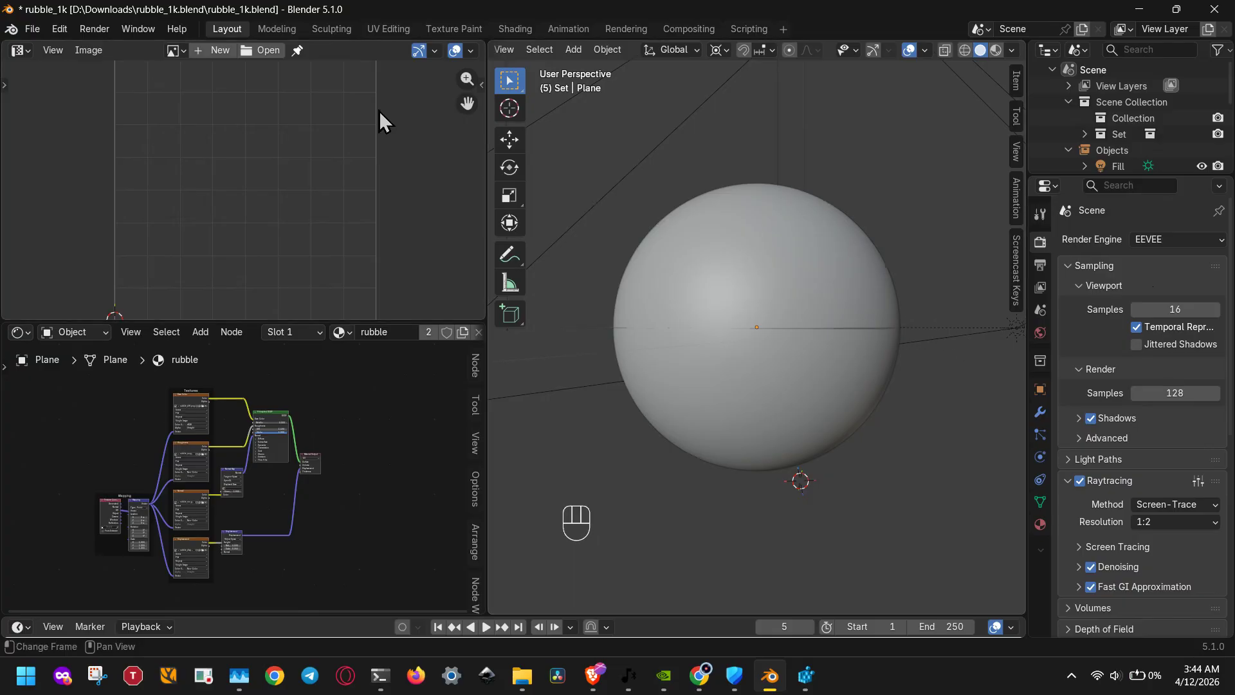
Enable the Cycles Render Engine add-on in the preferences.
click(57, 29)
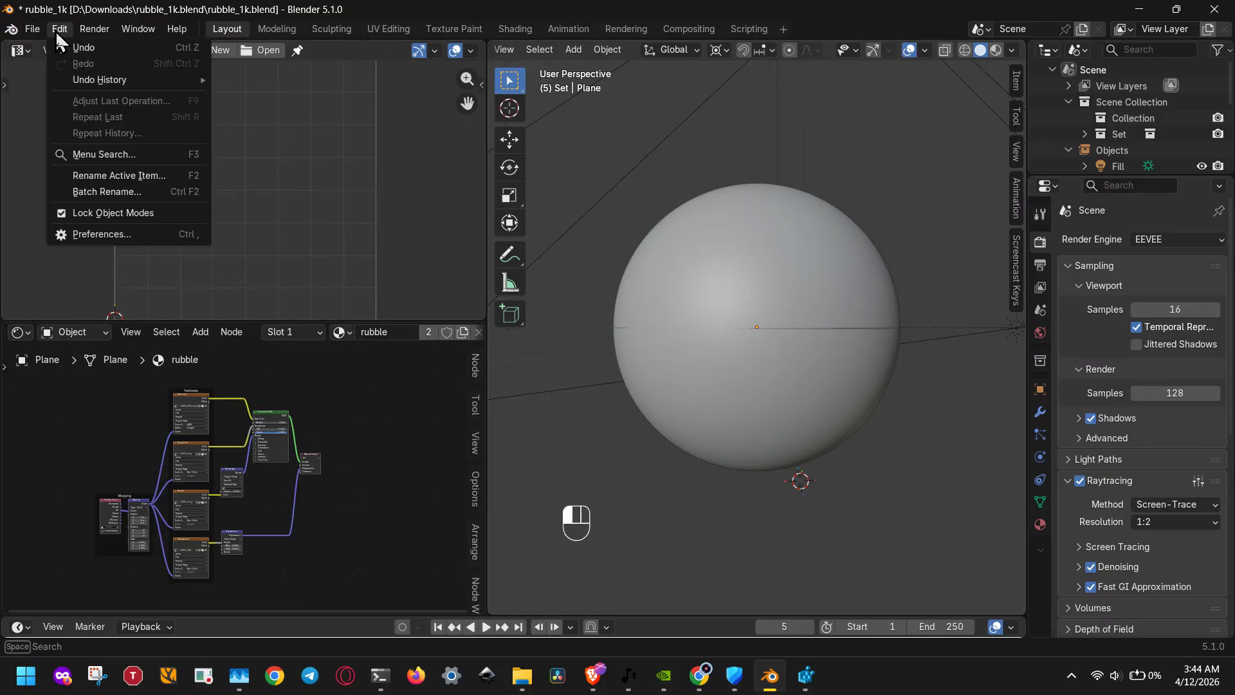
click(95, 234)
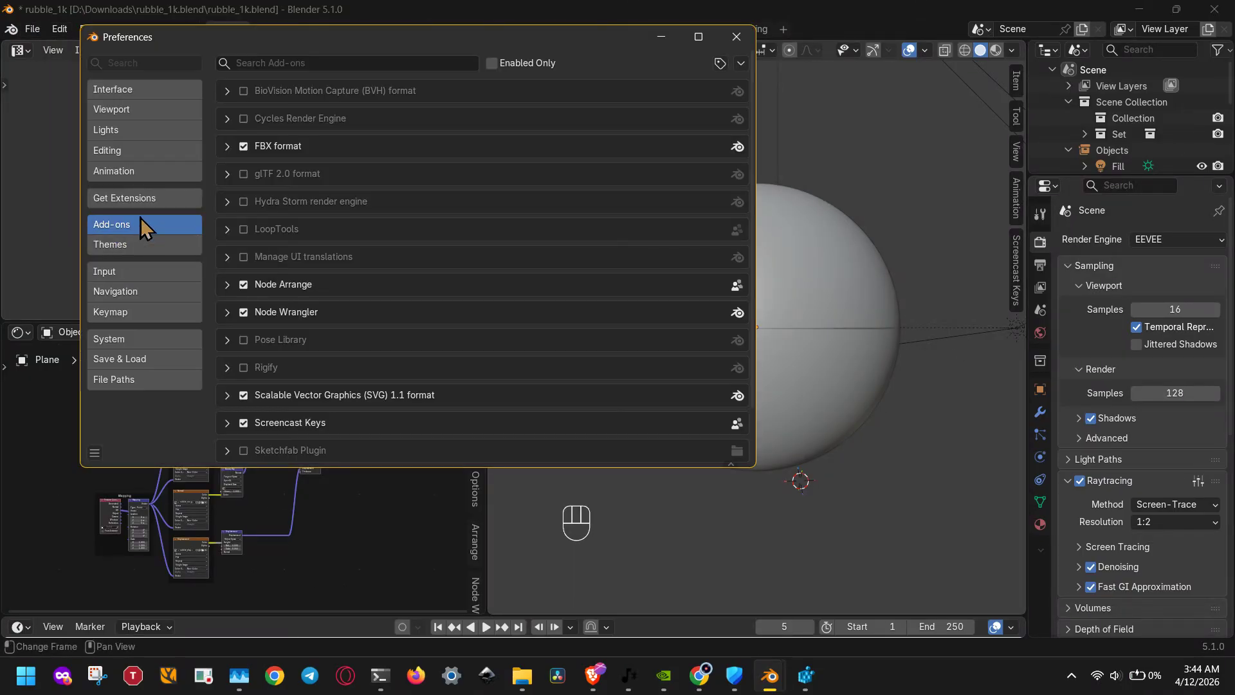
click(164, 345)
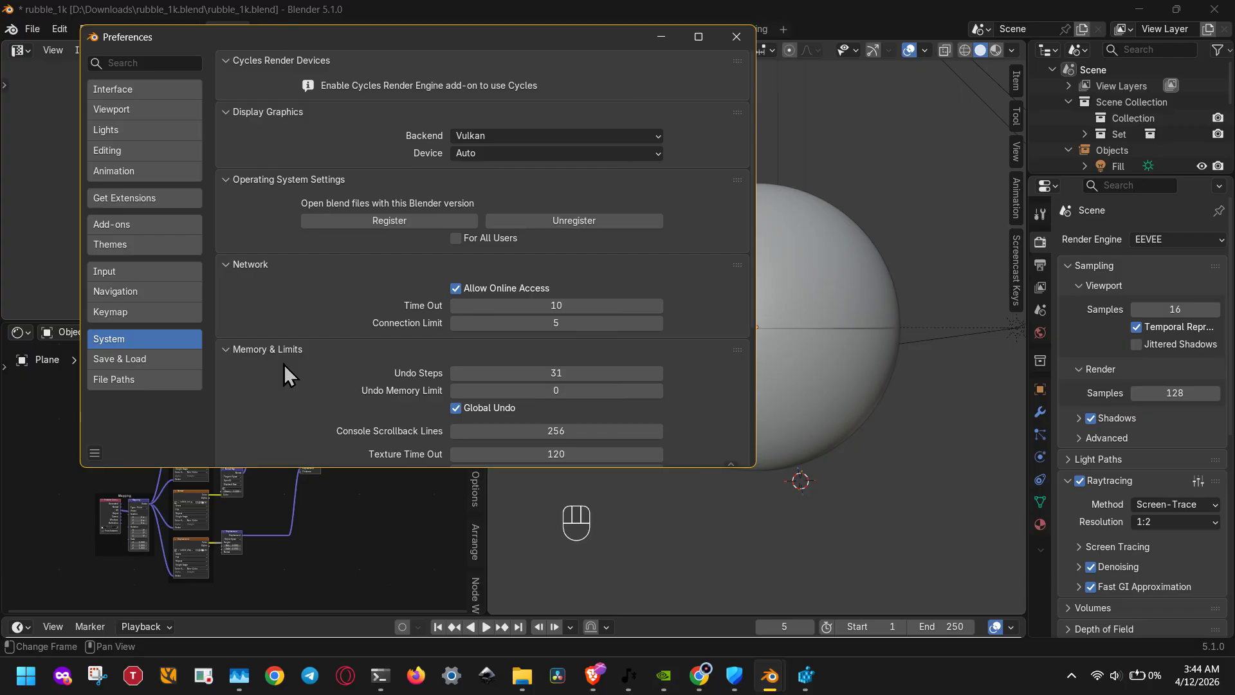
click(157, 229)
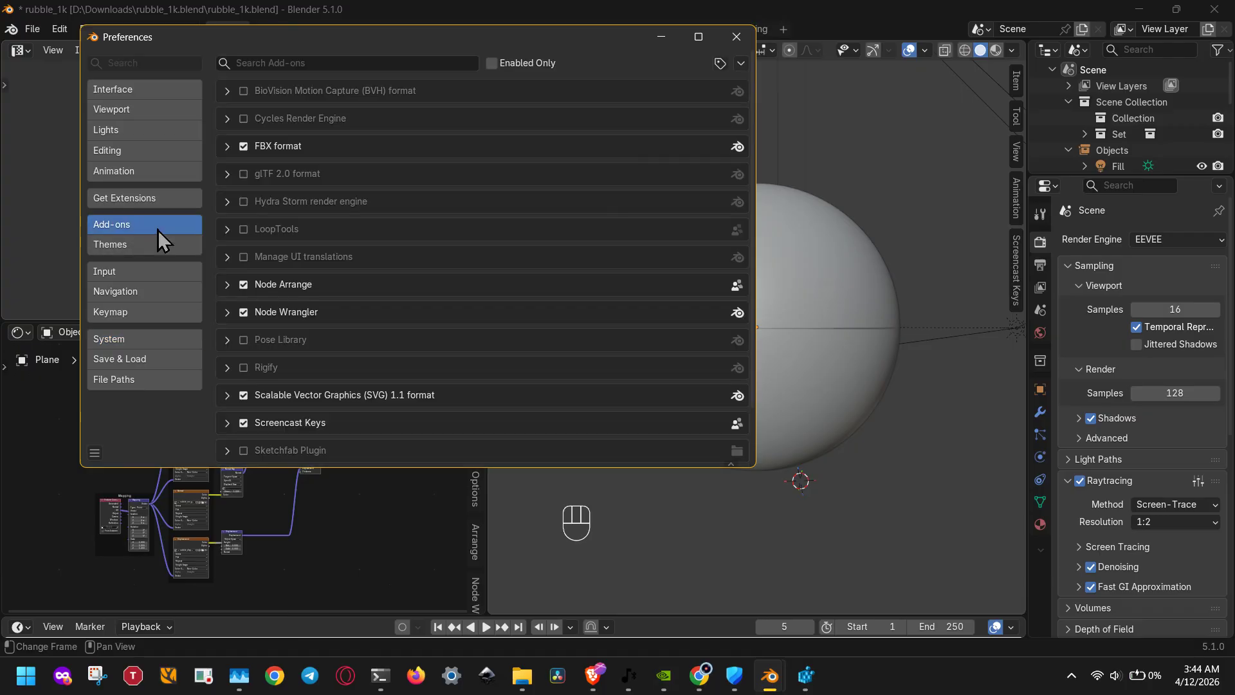
click(243, 118)
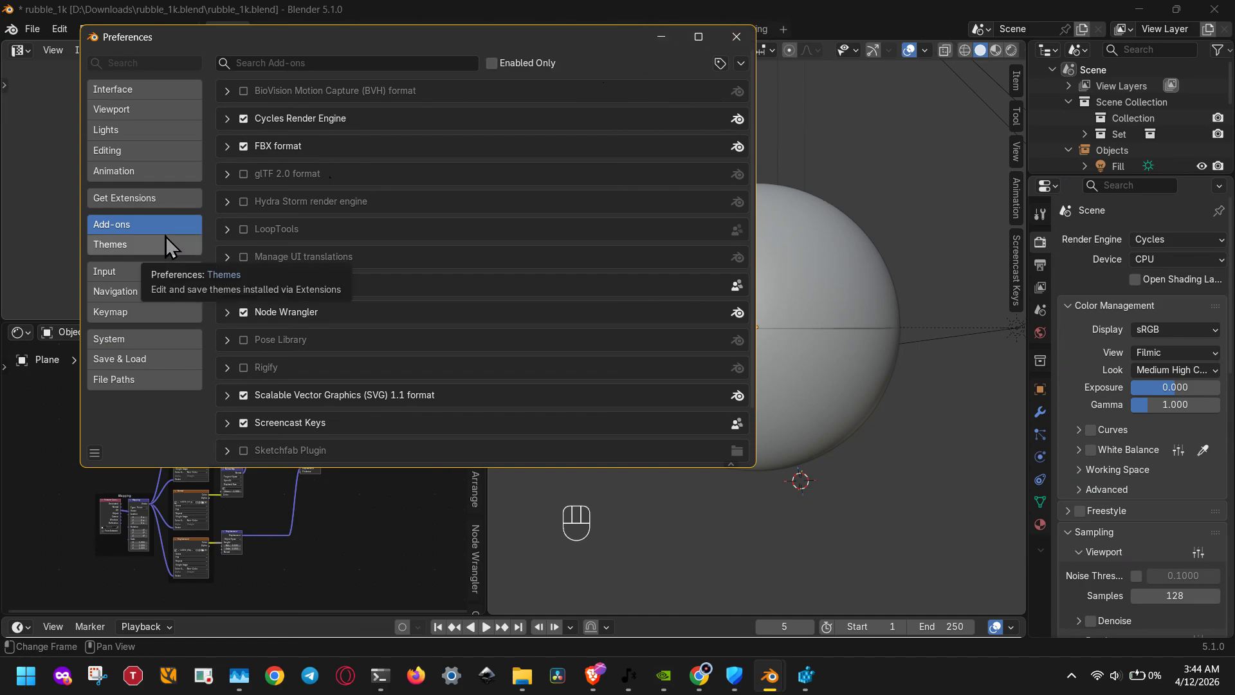
Set the Cycles render devices to CUDA and enable the Intel Core i5-8300H CPU alongside the NVIDIA GeForce GTX 1650.
click(142, 346)
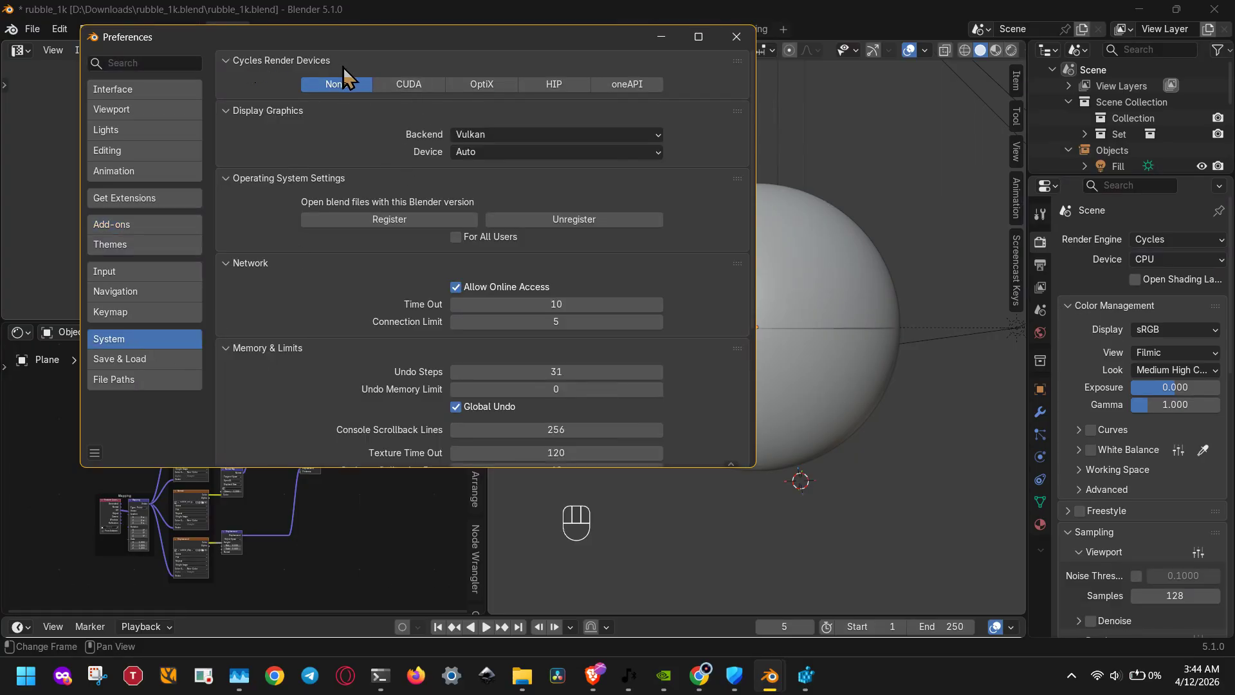
click(418, 84)
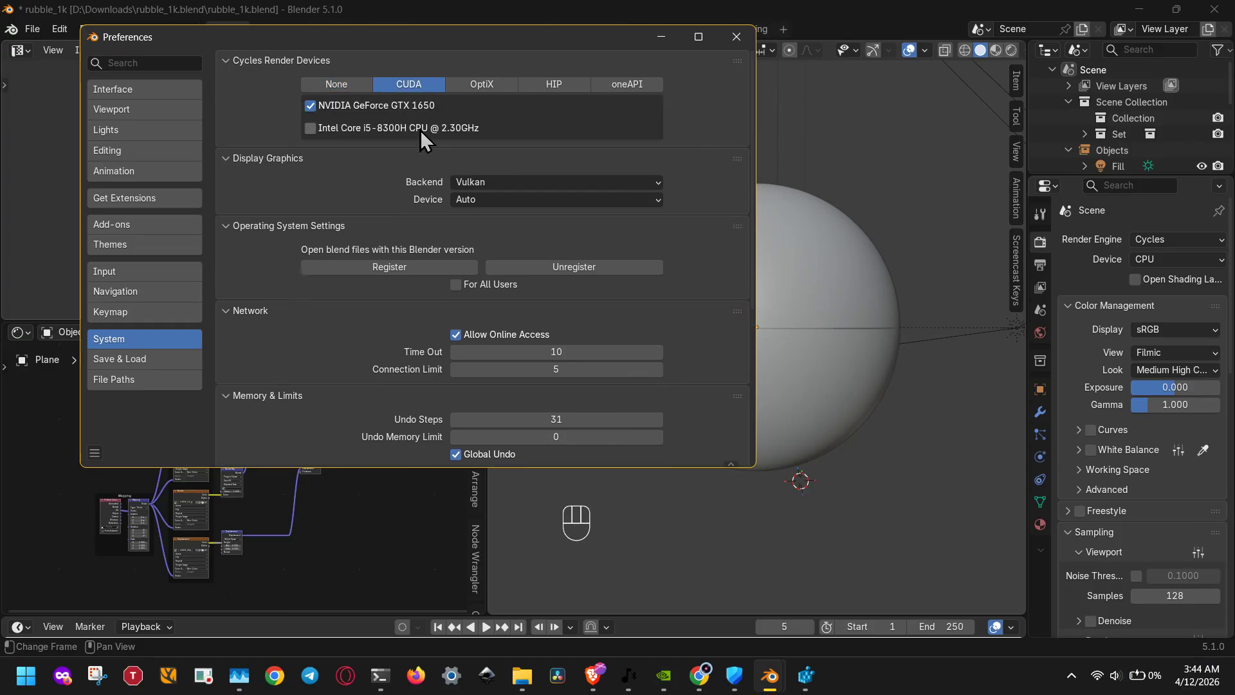
click(423, 128)
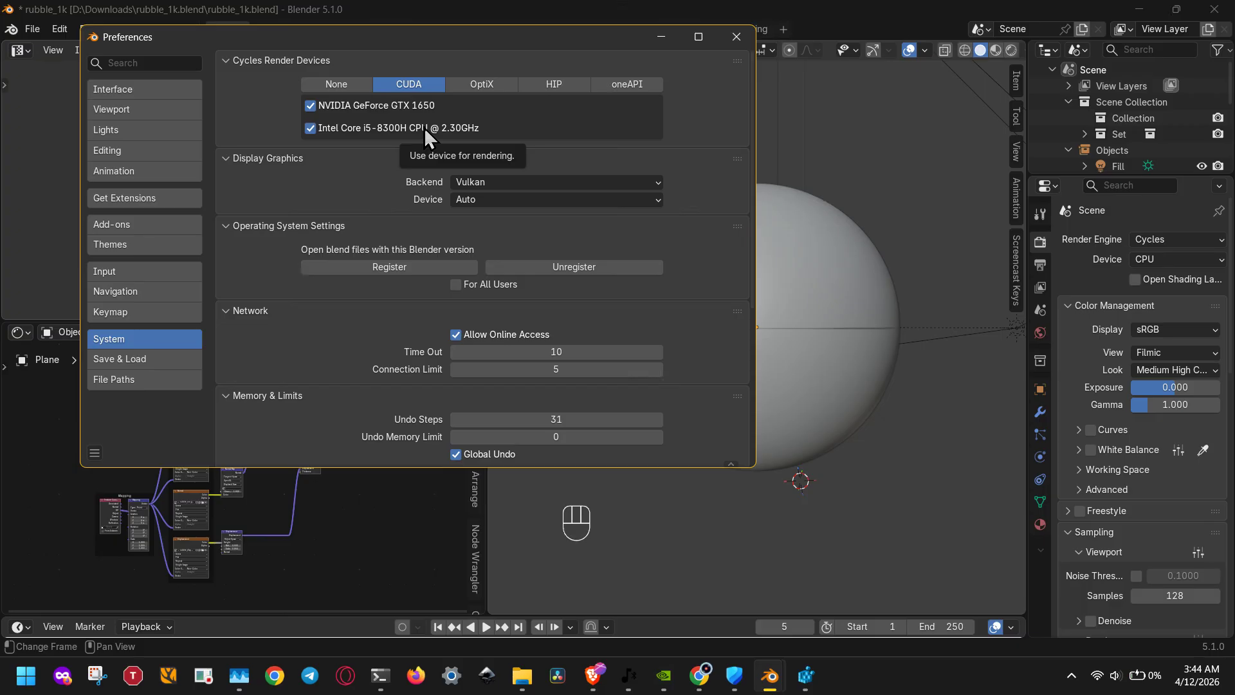
Review the remaining system preferences and the display graphics backend options, then close the preferences.
scroll(405, 191, down, 3)
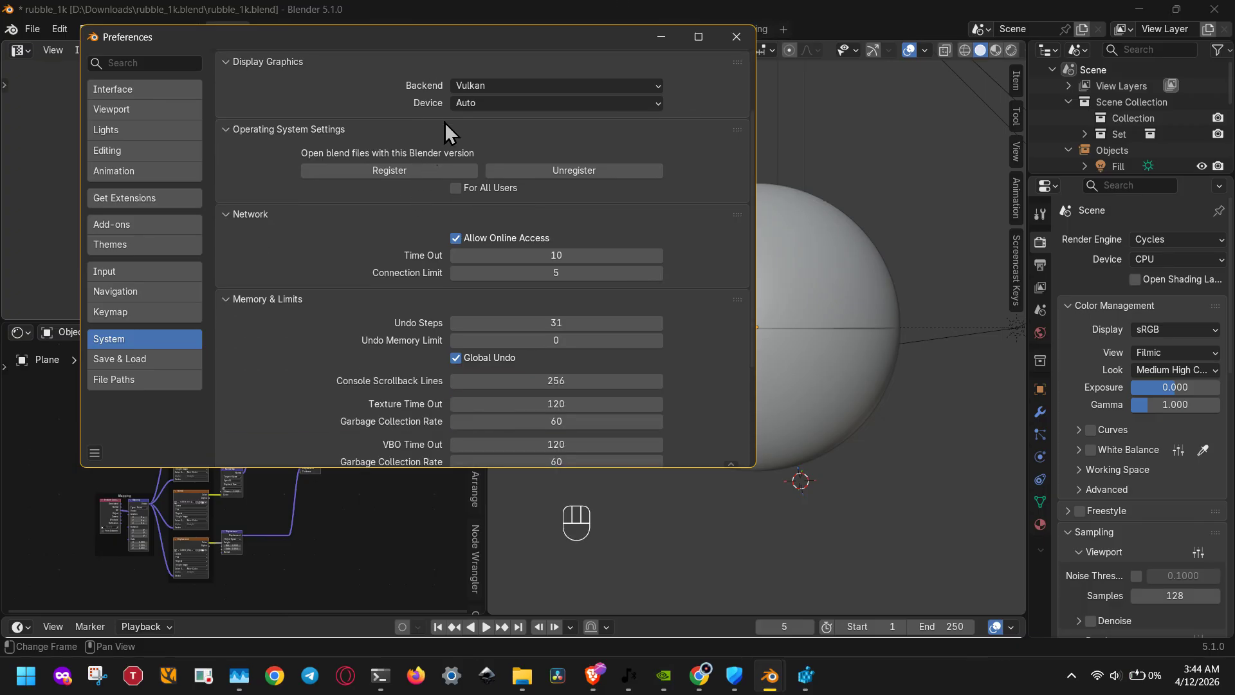
click(456, 104)
scroll(696, 157, down, 5)
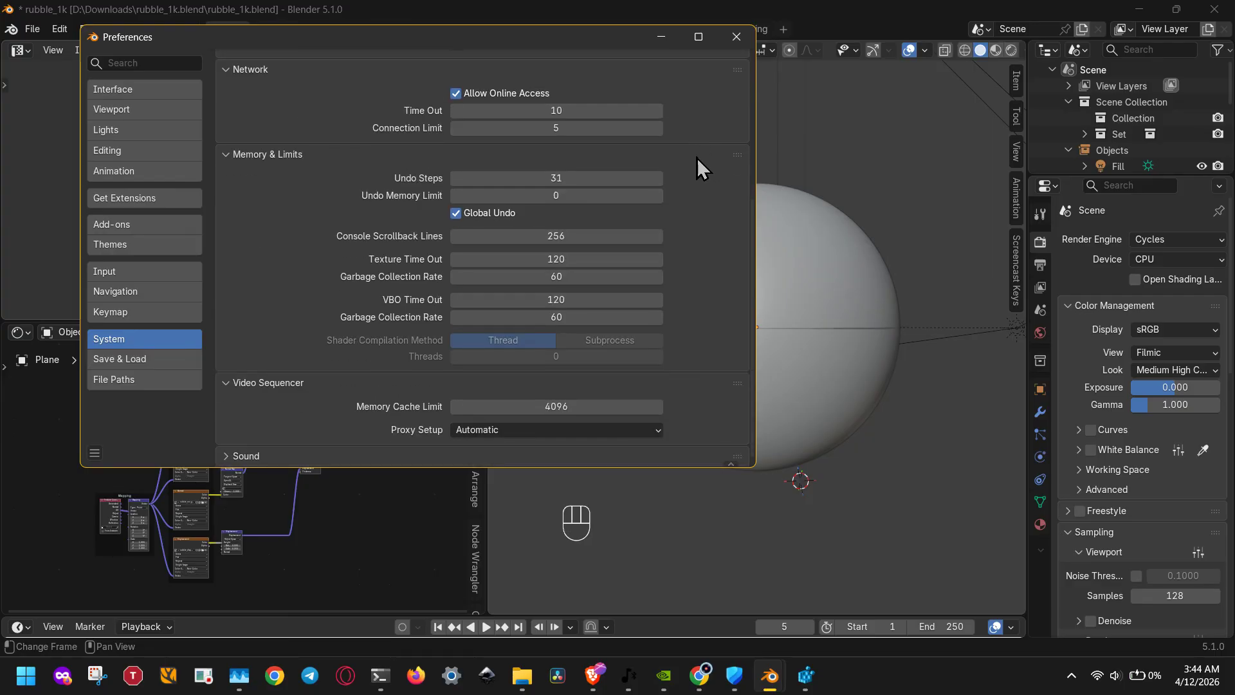
scroll(696, 157, up, 8)
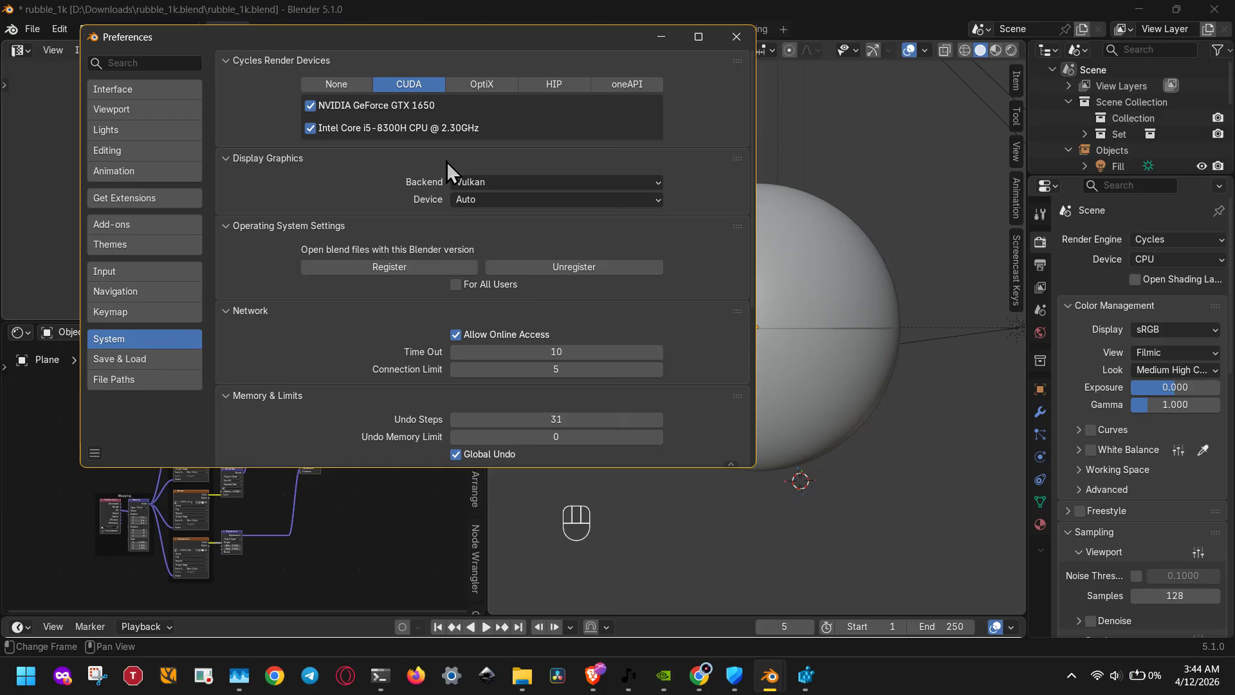
click(479, 184)
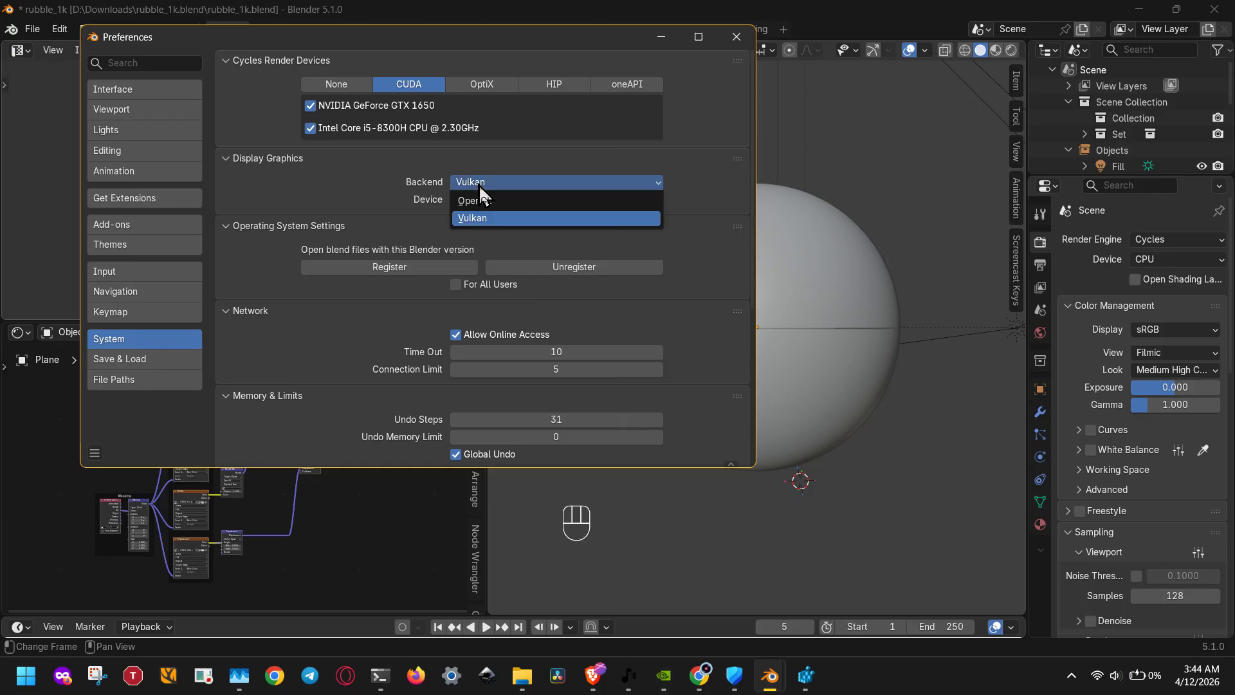
click(503, 162)
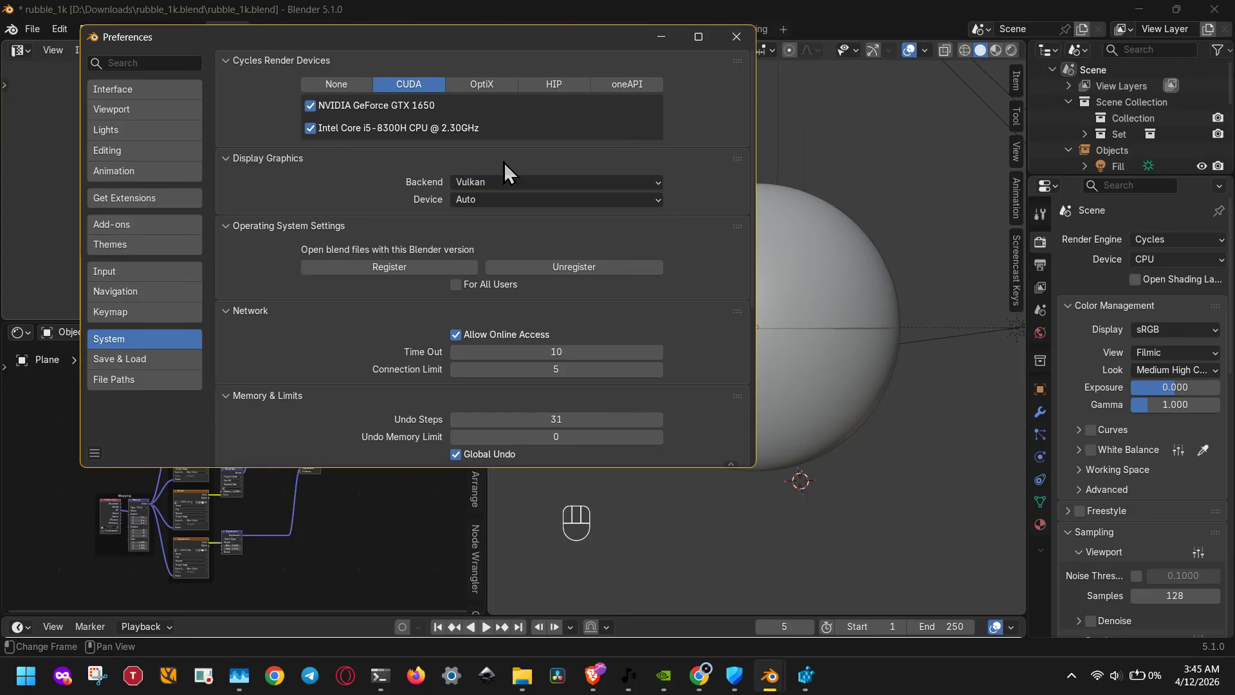
click(746, 43)
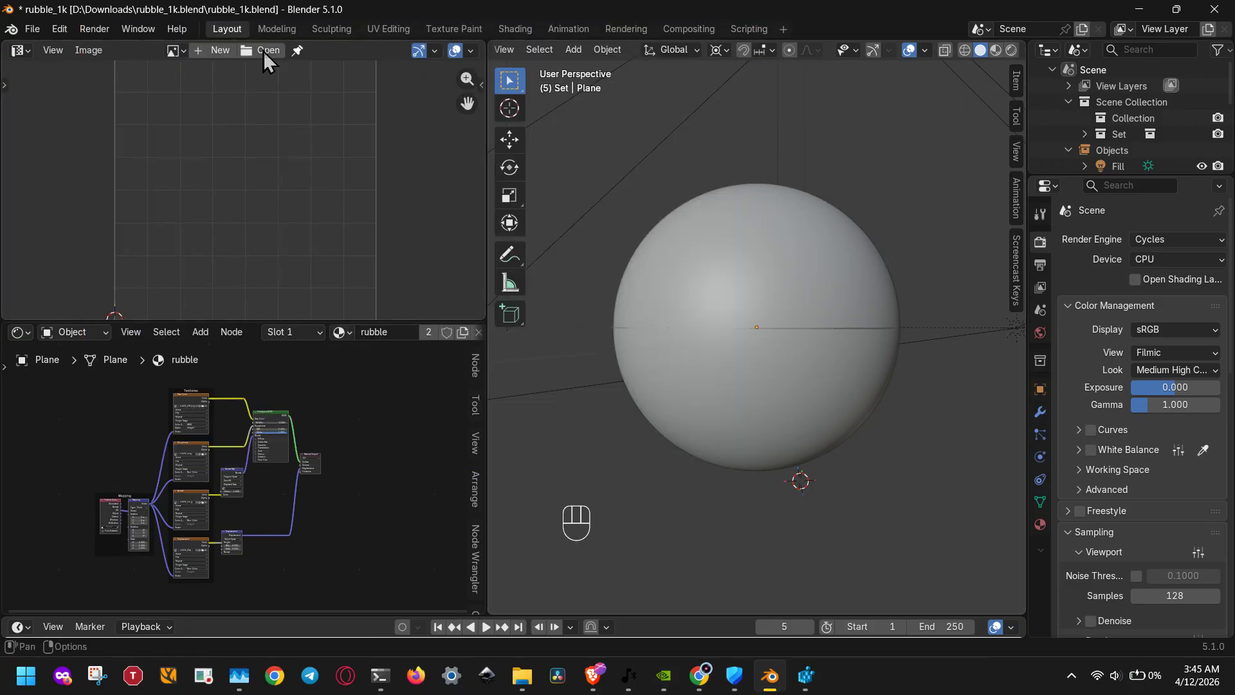
click(36, 30)
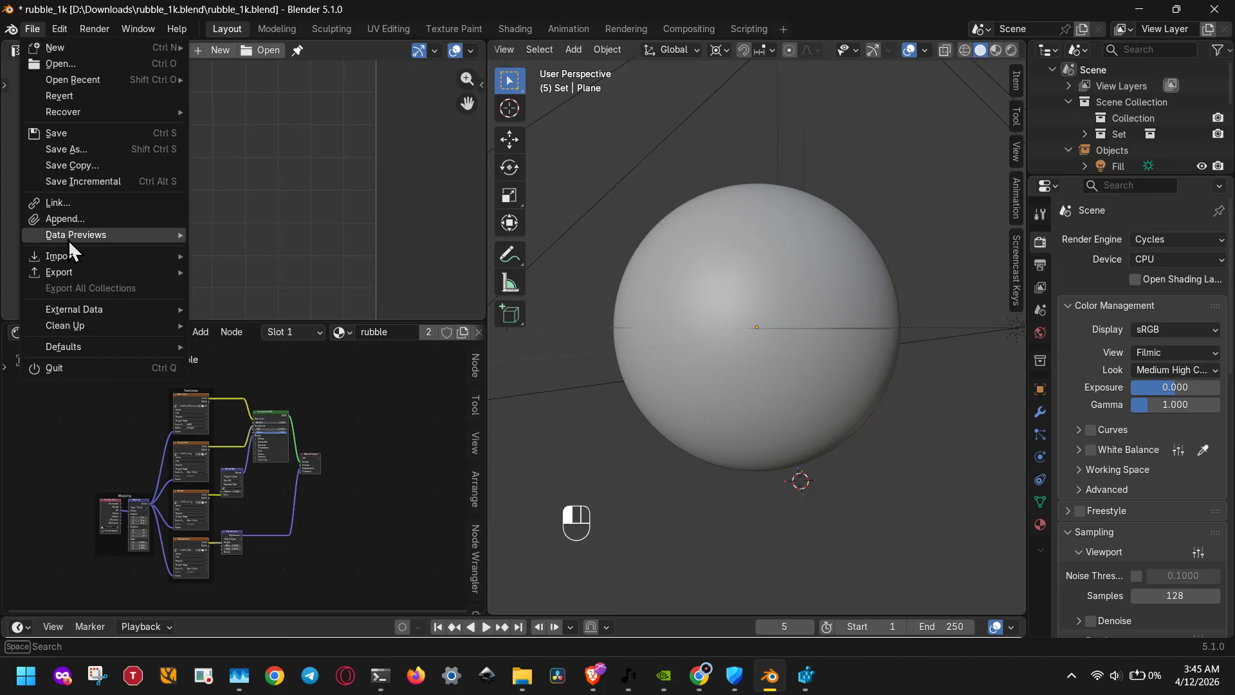
mouse_move(133, 327)
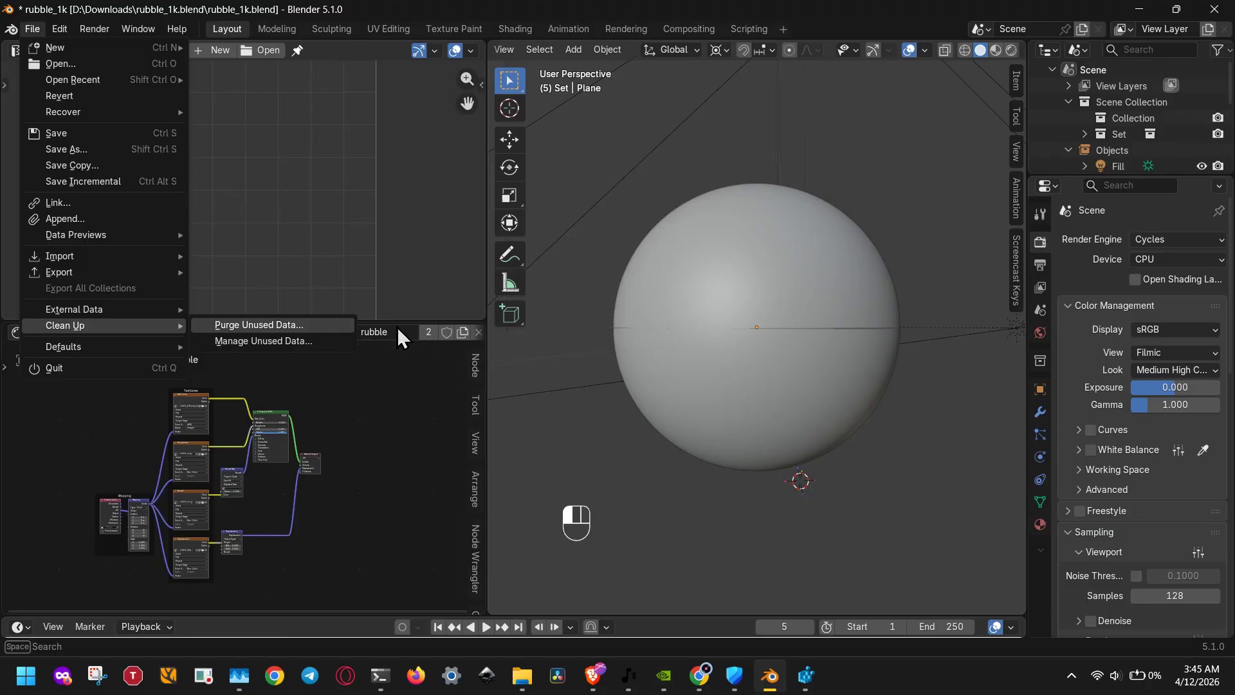
click(681, 347)
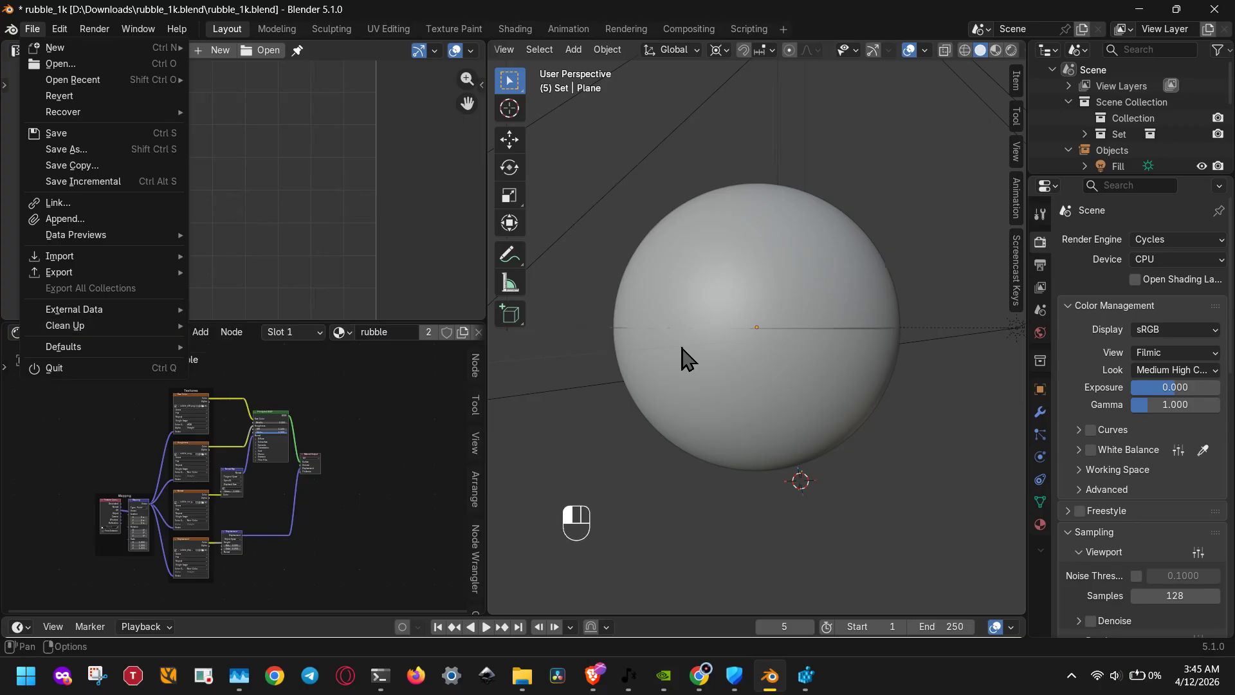
click(682, 347)
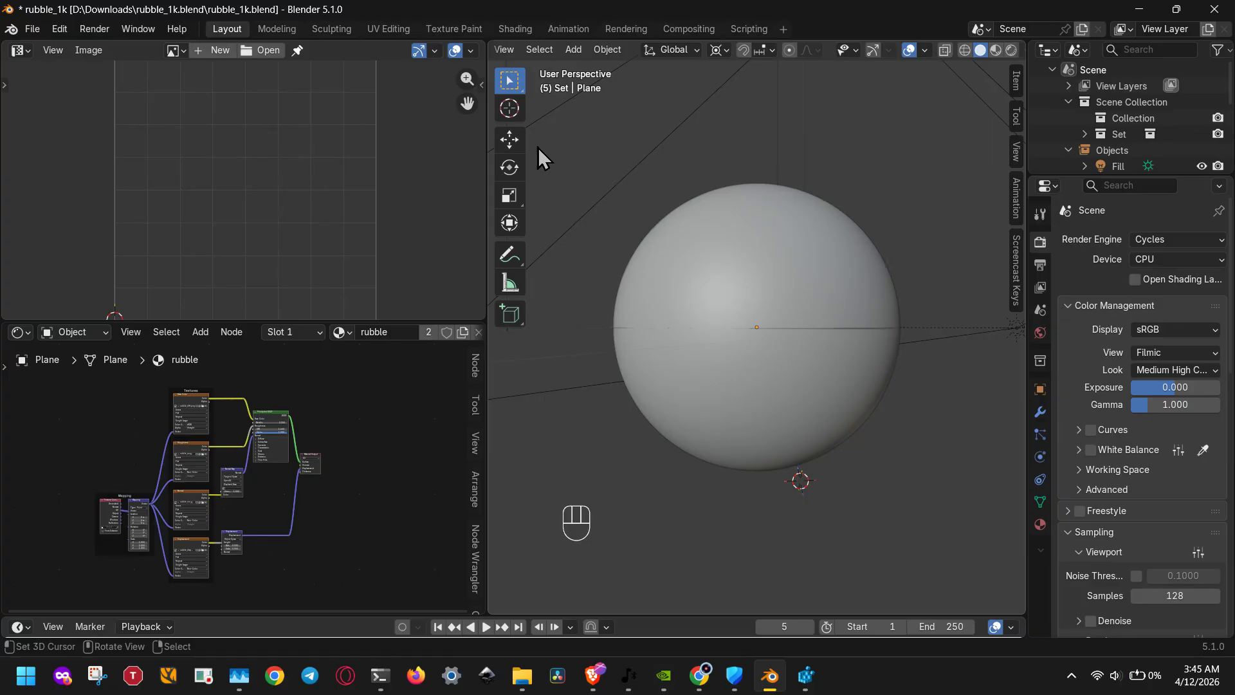
click(31, 30)
mouse_move(97, 48)
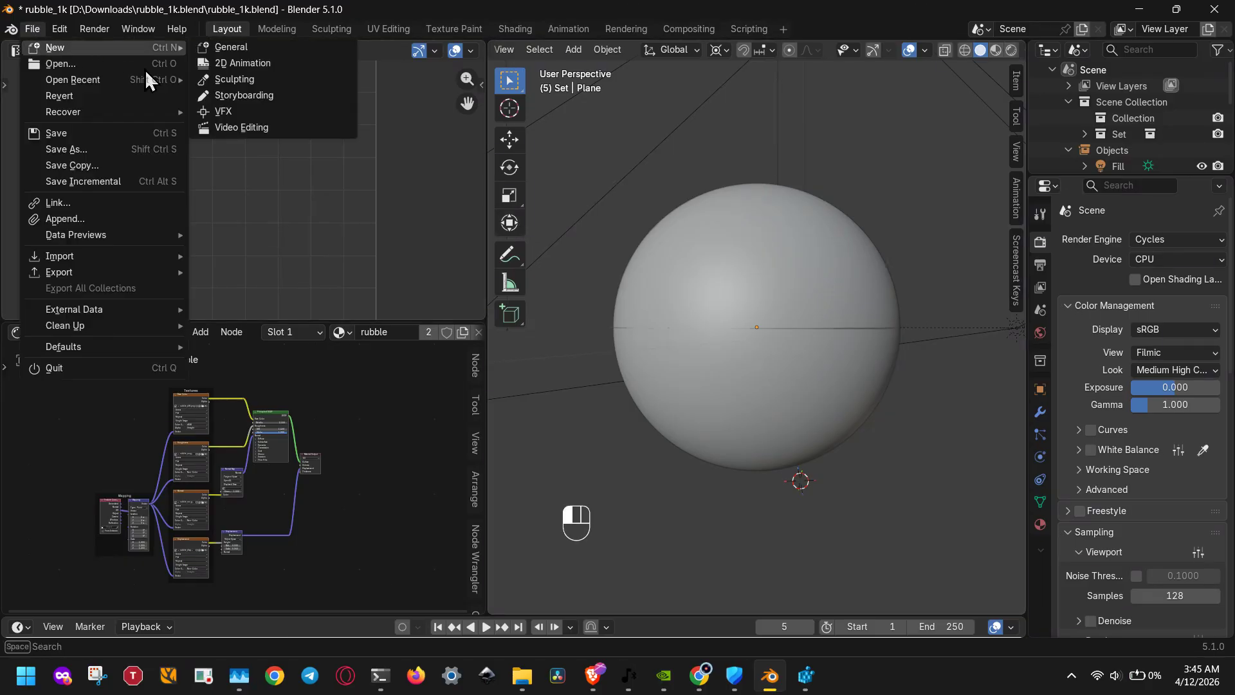
Set the Cycles device to GPU Compute and display the scene in Rendered viewport shading.
click(1157, 257)
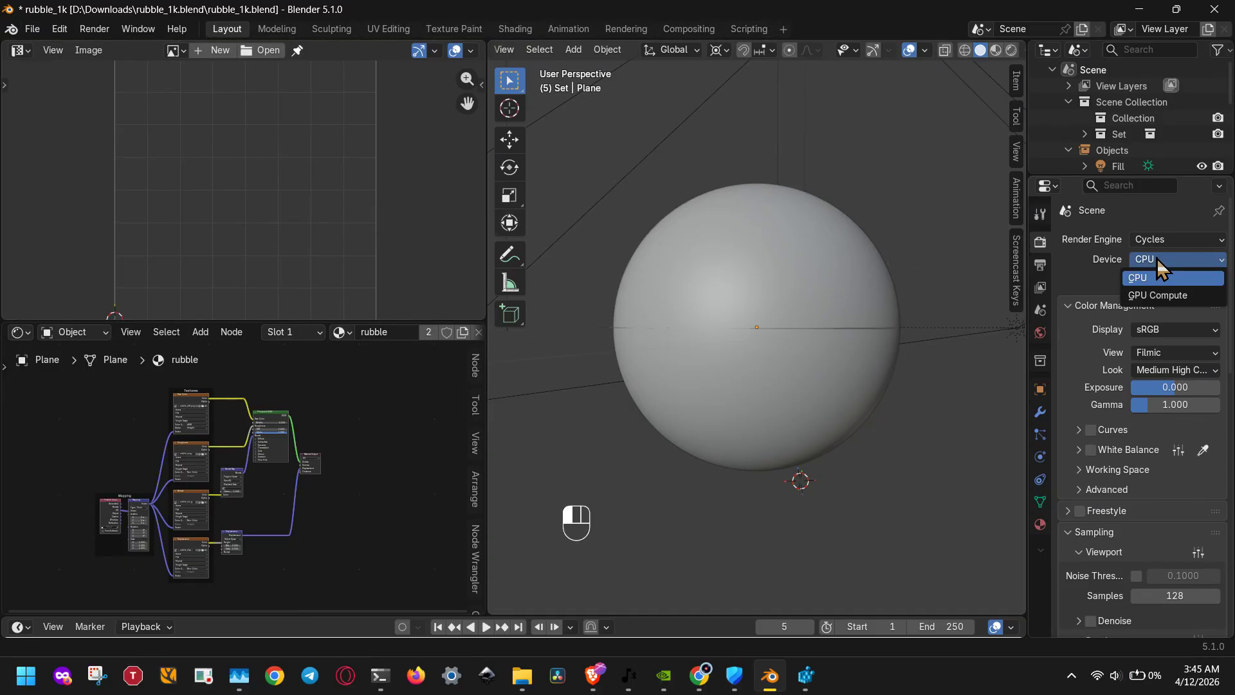
click(1148, 297)
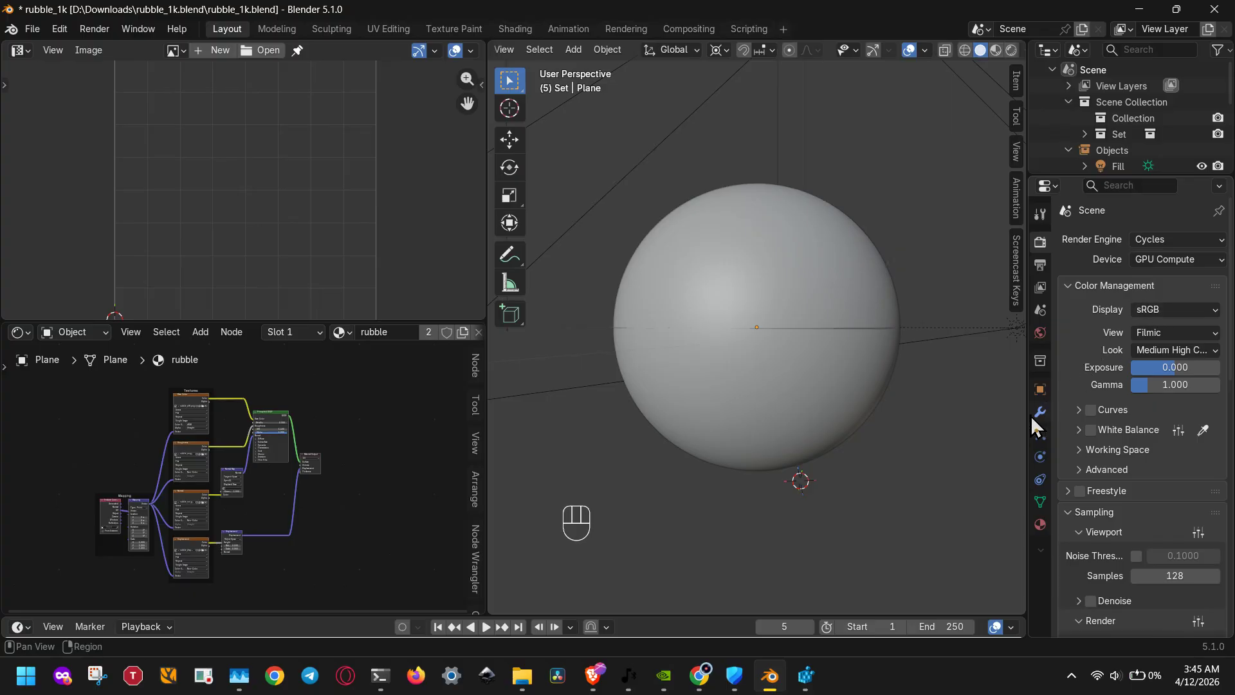
scroll(851, 477, down, 3)
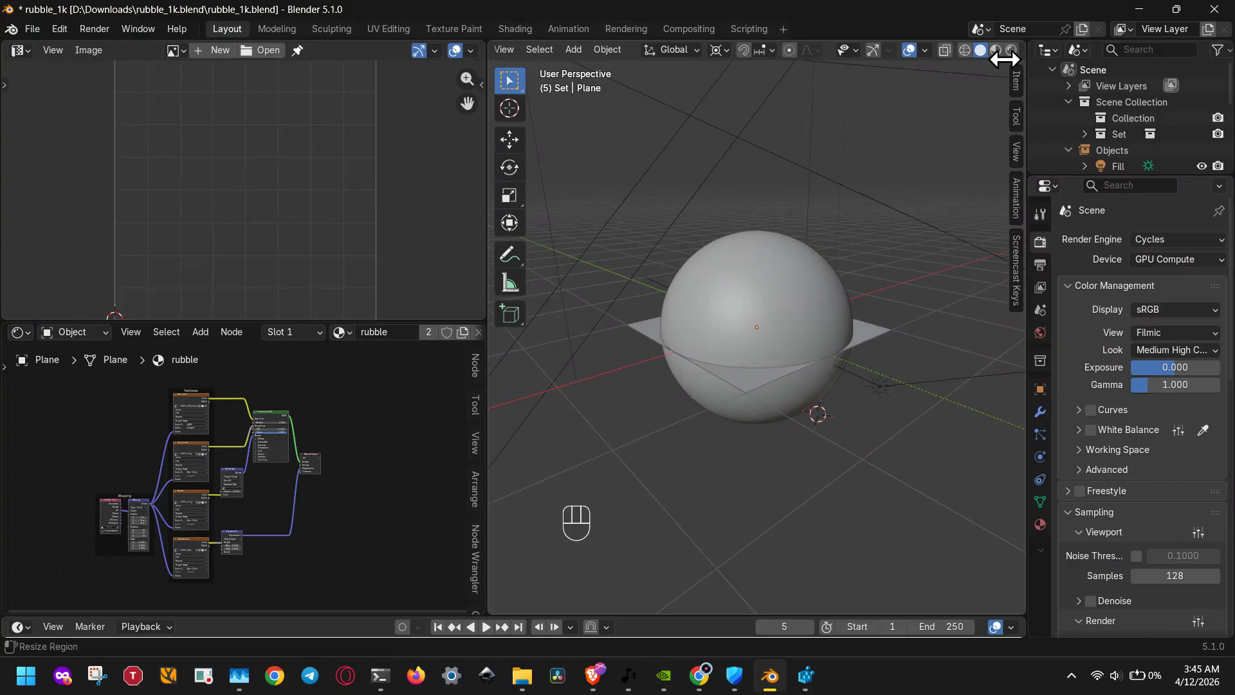
scroll(840, 249, down, 5)
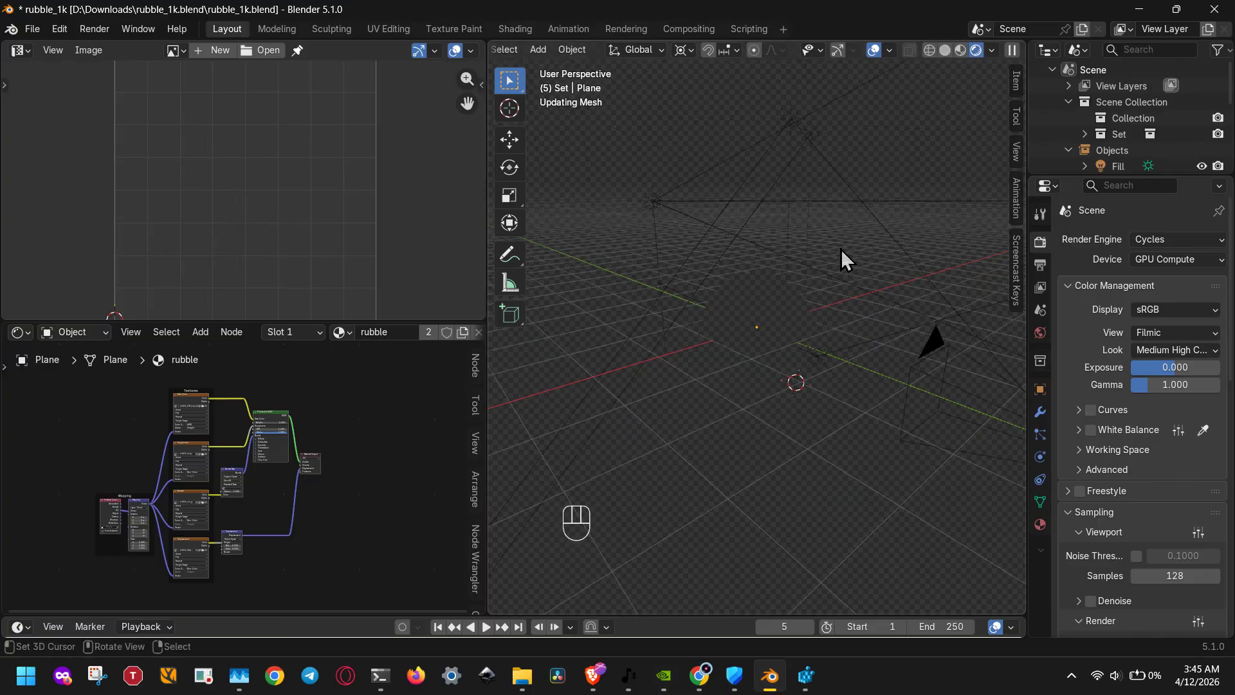
Display the rubble scene in Rendered viewport shading from a higher viewing angle.
mouse_move(830, 254)
middle_down()
mouse_move(802, 283)
mouse_move(851, 287)
middle_up()
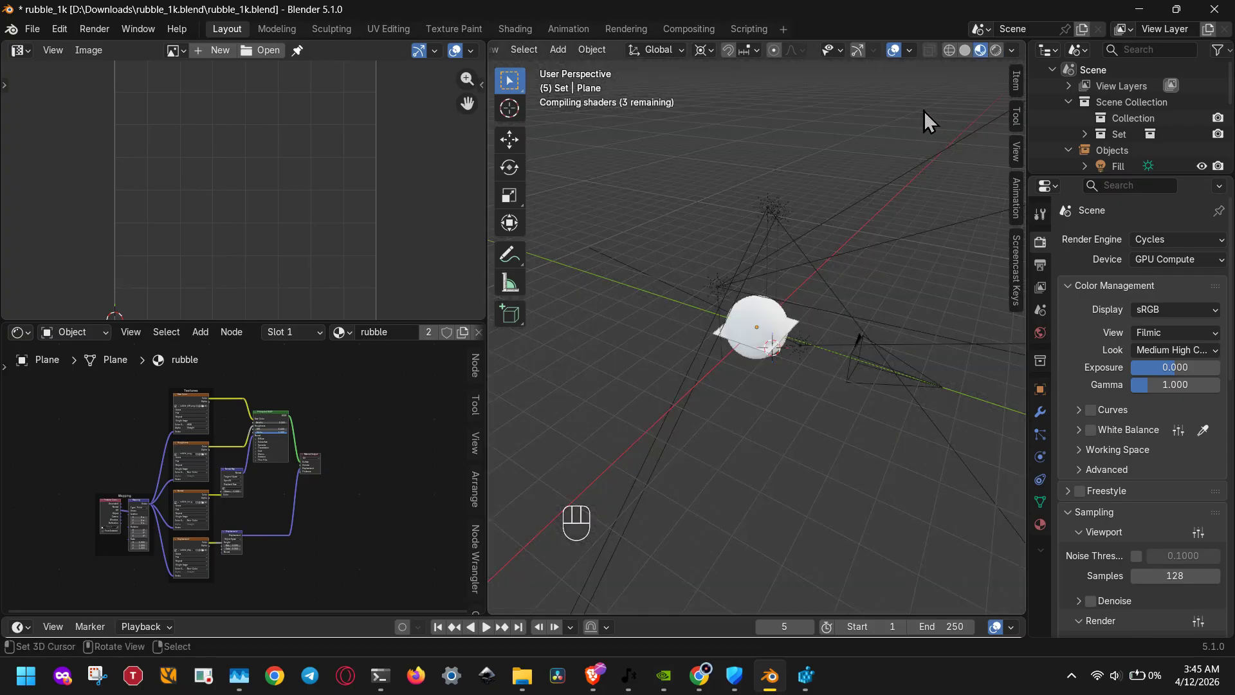
click(998, 51)
Collapse the Color Management settings and check the Cycles sample counts for the viewport and the final render.
scroll(1121, 321, down, 3)
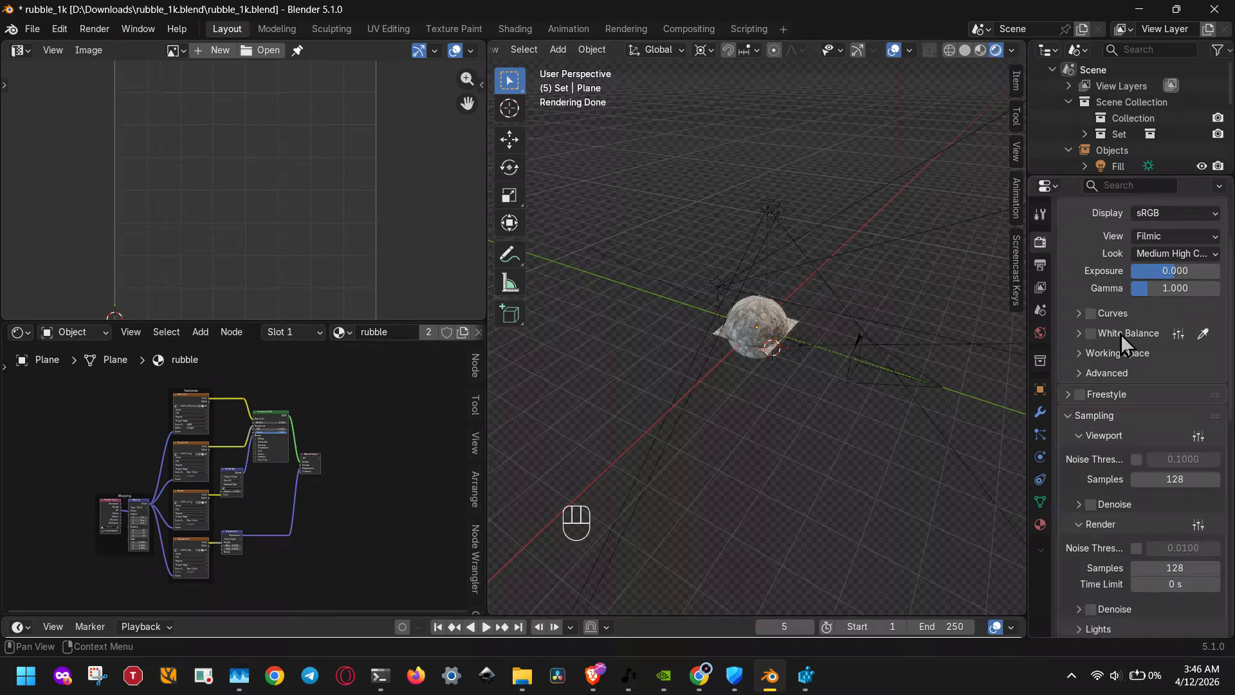
scroll(1121, 334, up, 3)
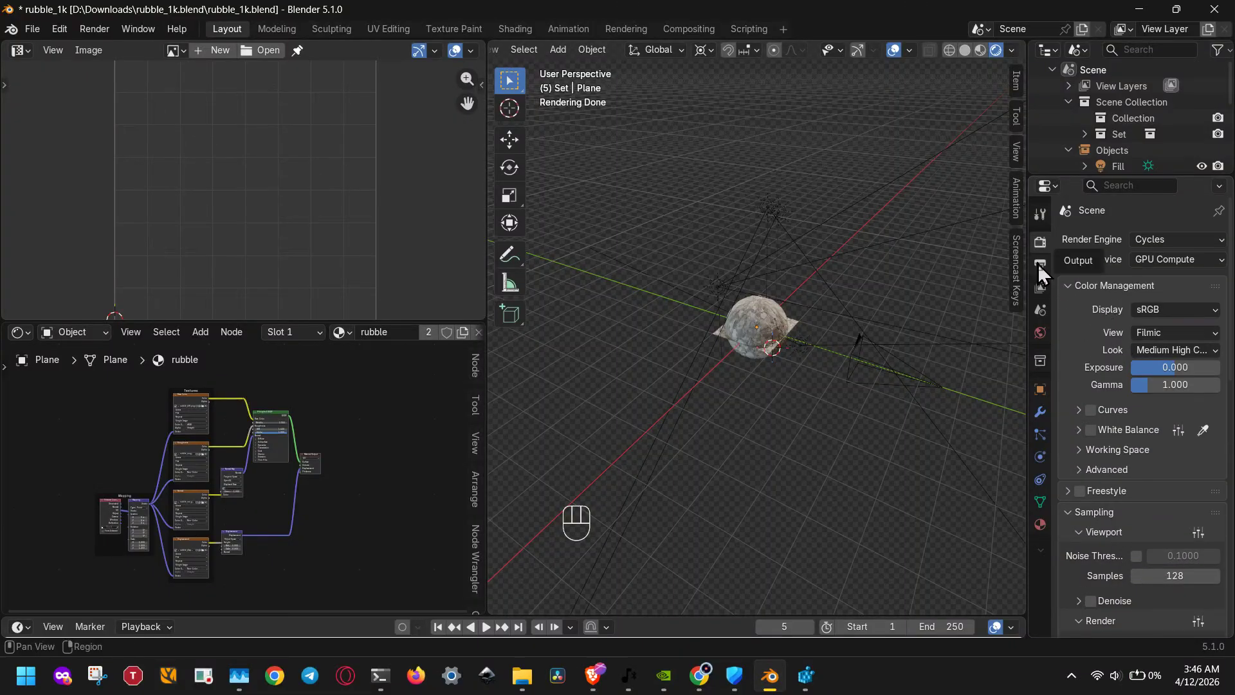
click(1071, 286)
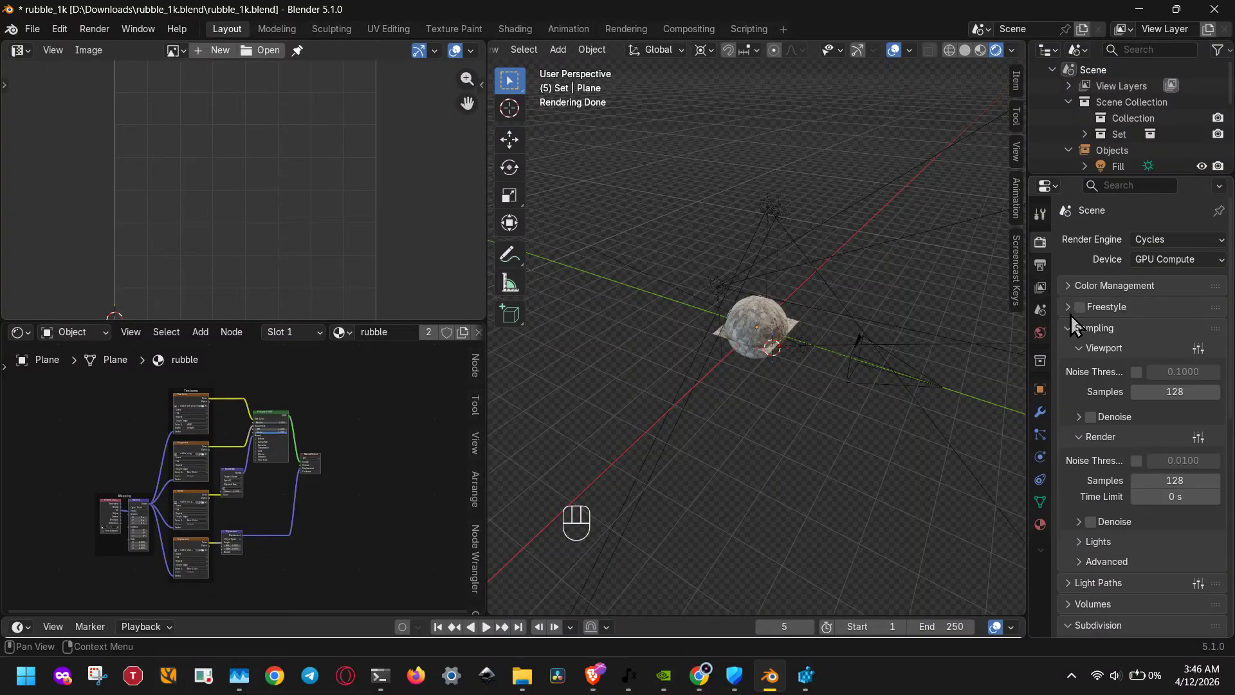
click(1185, 392)
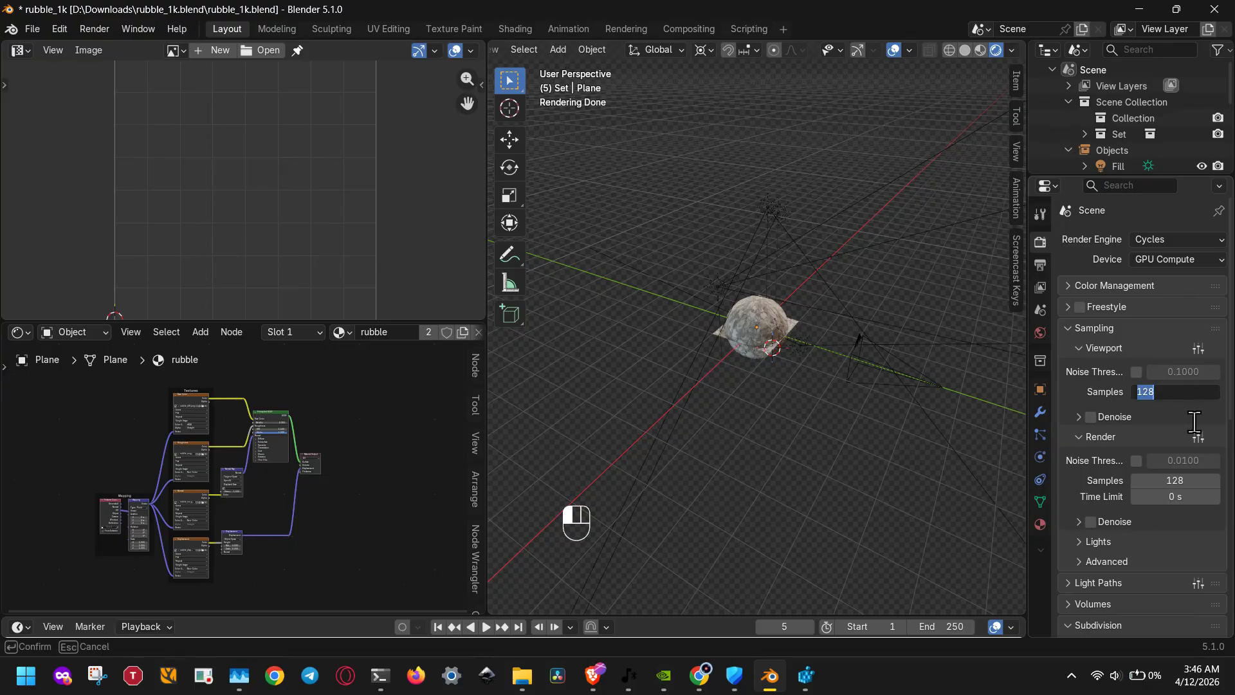
click(1182, 481)
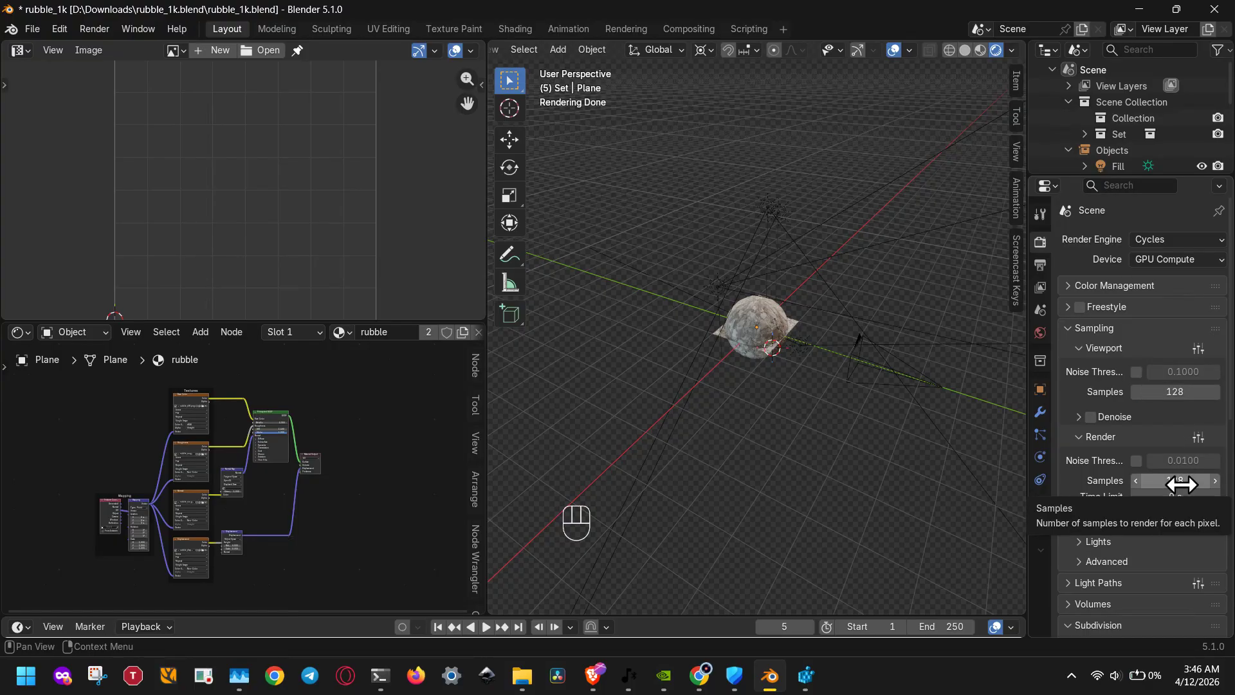
click(1183, 482)
click(1086, 487)
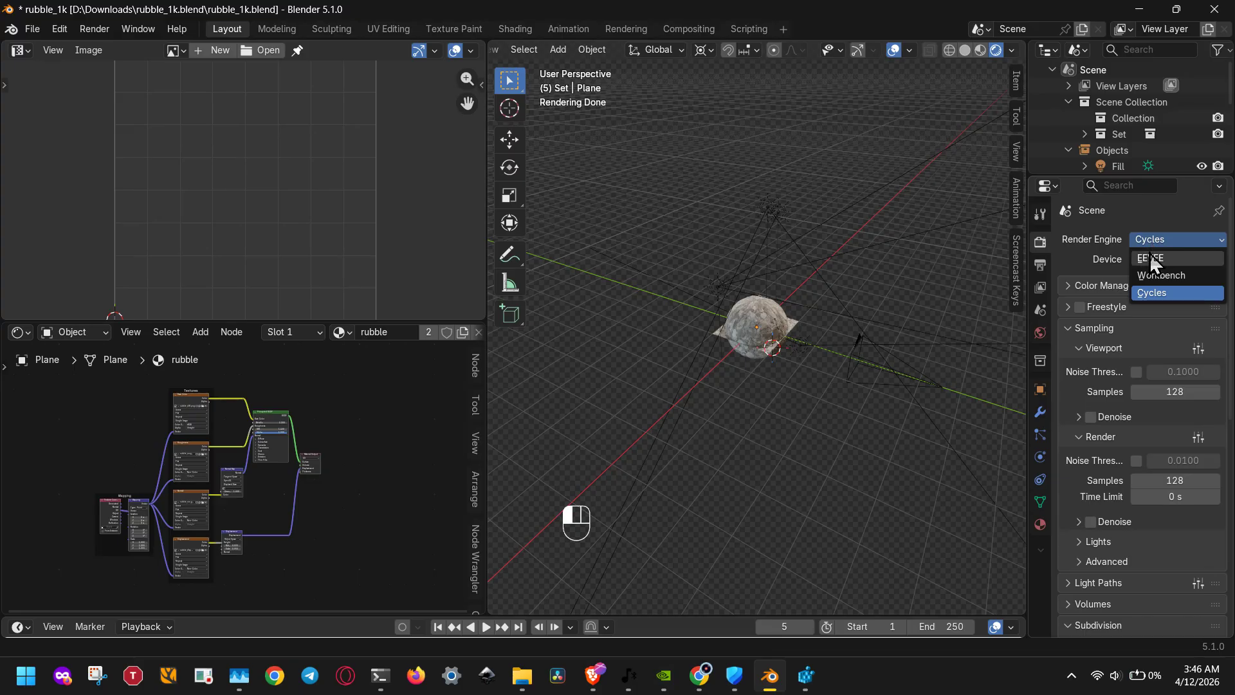
Switch the render engine to EEVEE, check its render samples, and expand the render Shadows settings.
click(1148, 256)
mouse_move(1165, 393)
mouse_down()
mouse_move(1188, 393)
mouse_move(1175, 392)
mouse_up()
click(1215, 393)
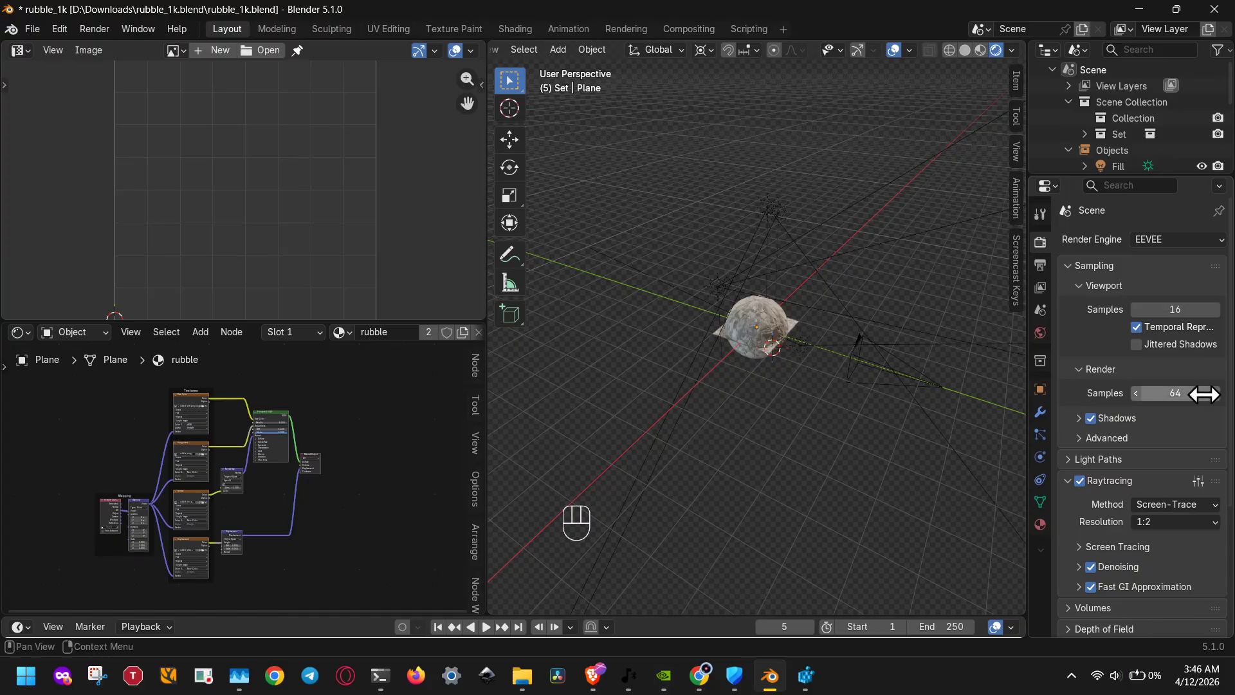
click(1081, 419)
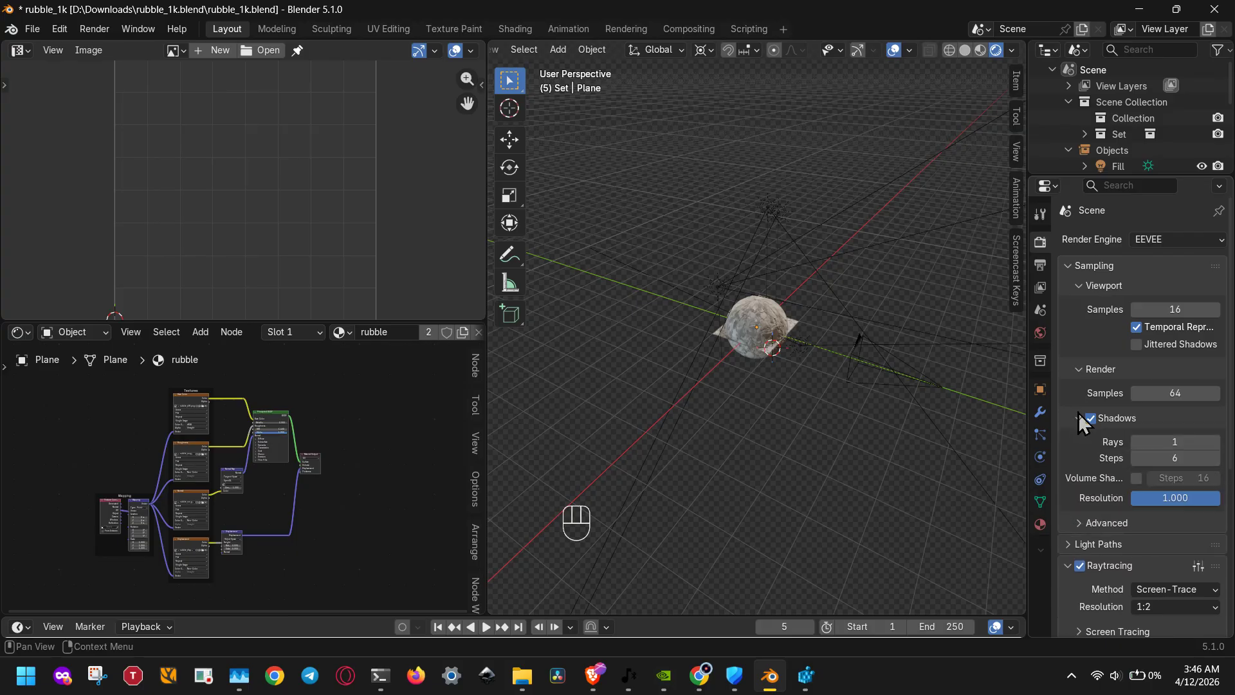
Check the installed Studio Driver in the NVIDIA app and return to Blender.
click(663, 675)
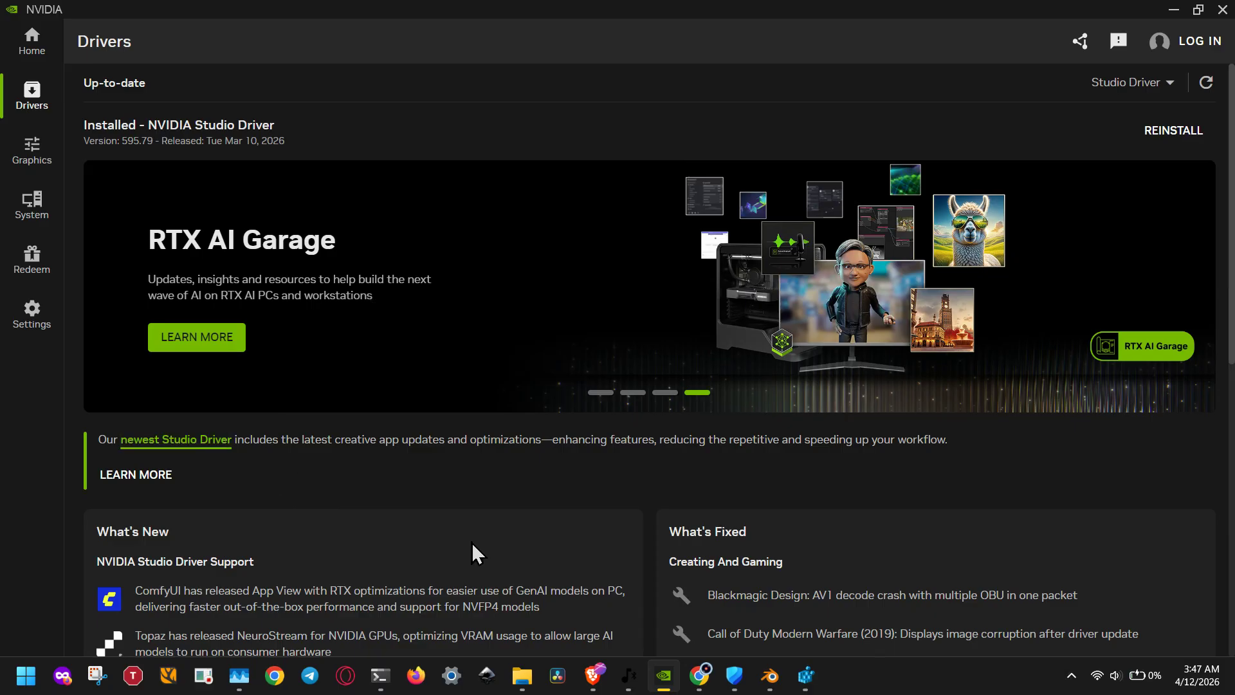
click(770, 675)
Open the add-ons preferences and look through the list of enabled and disabled add-ons.
click(51, 28)
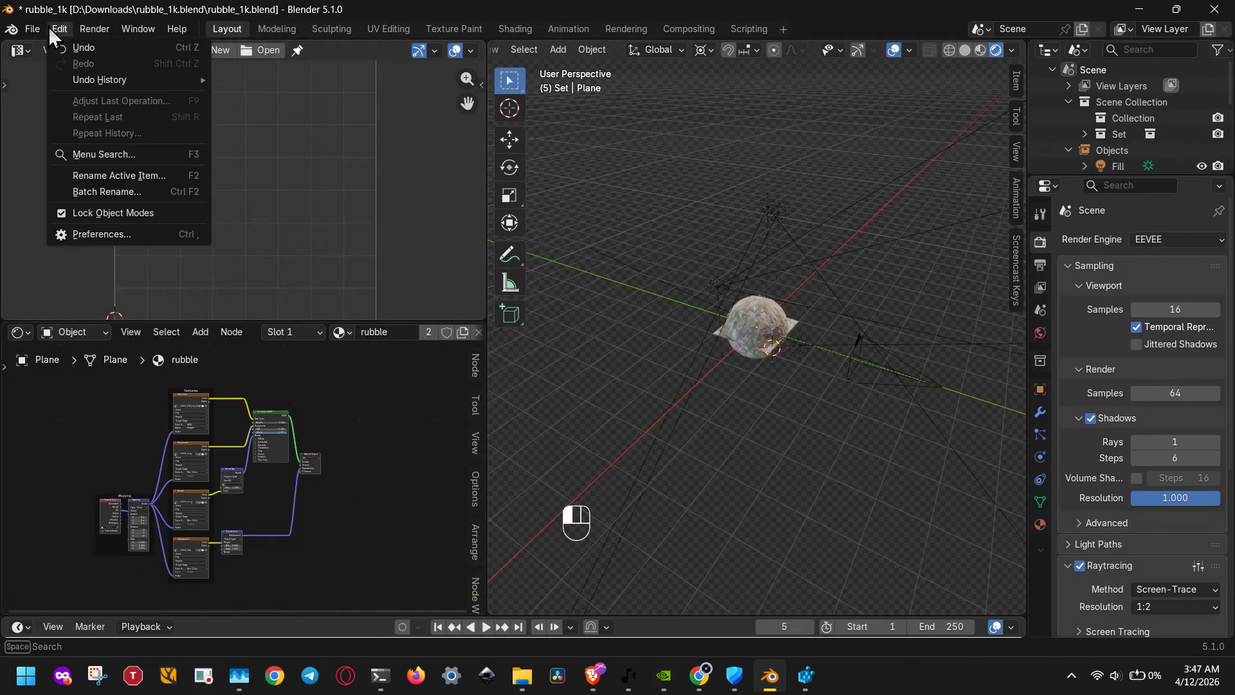
click(74, 234)
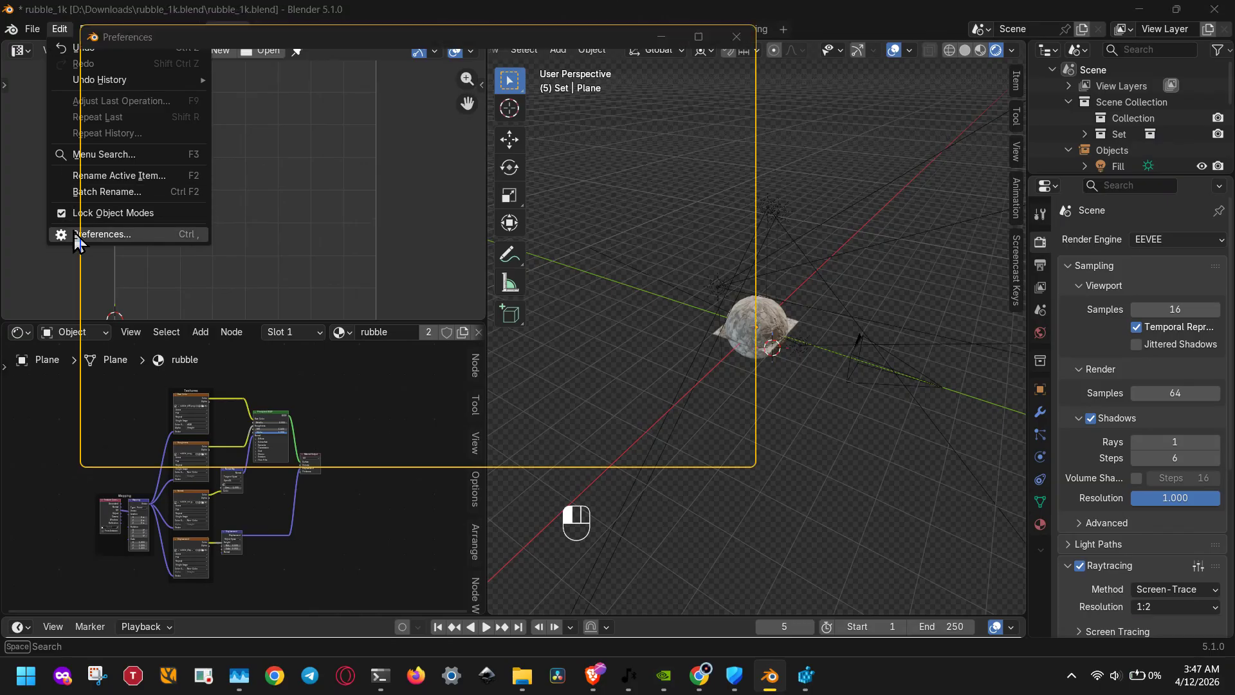
click(132, 225)
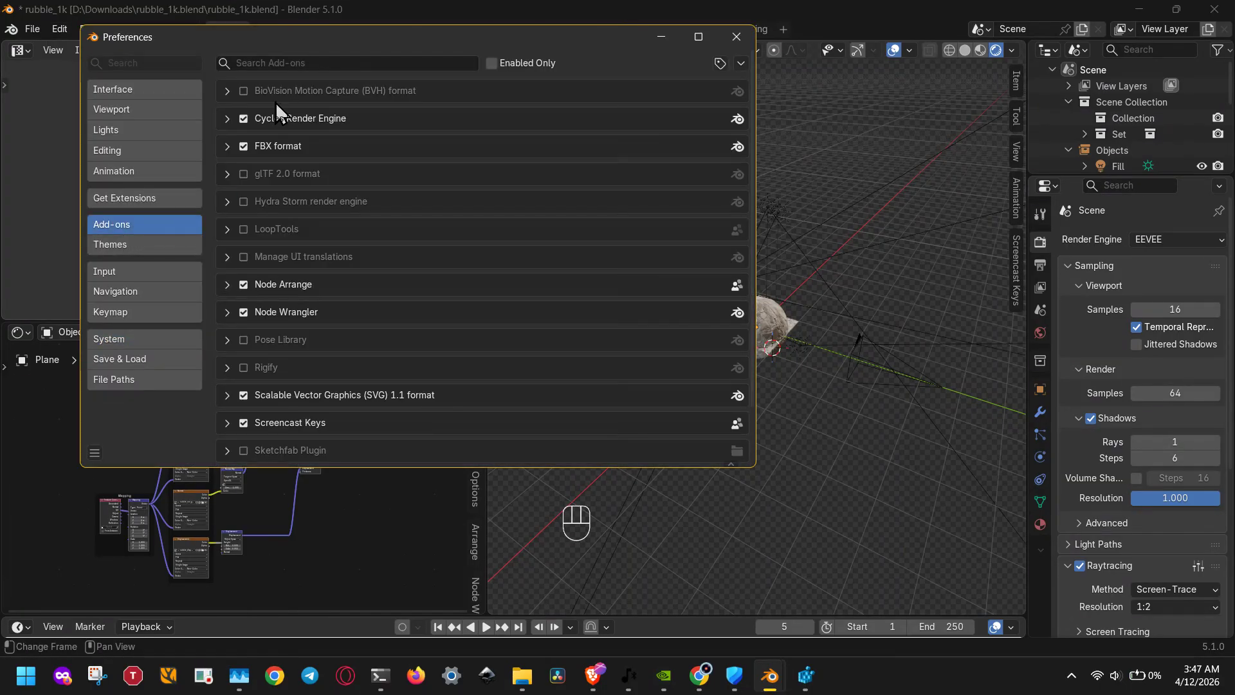
scroll(265, 319, down, 2)
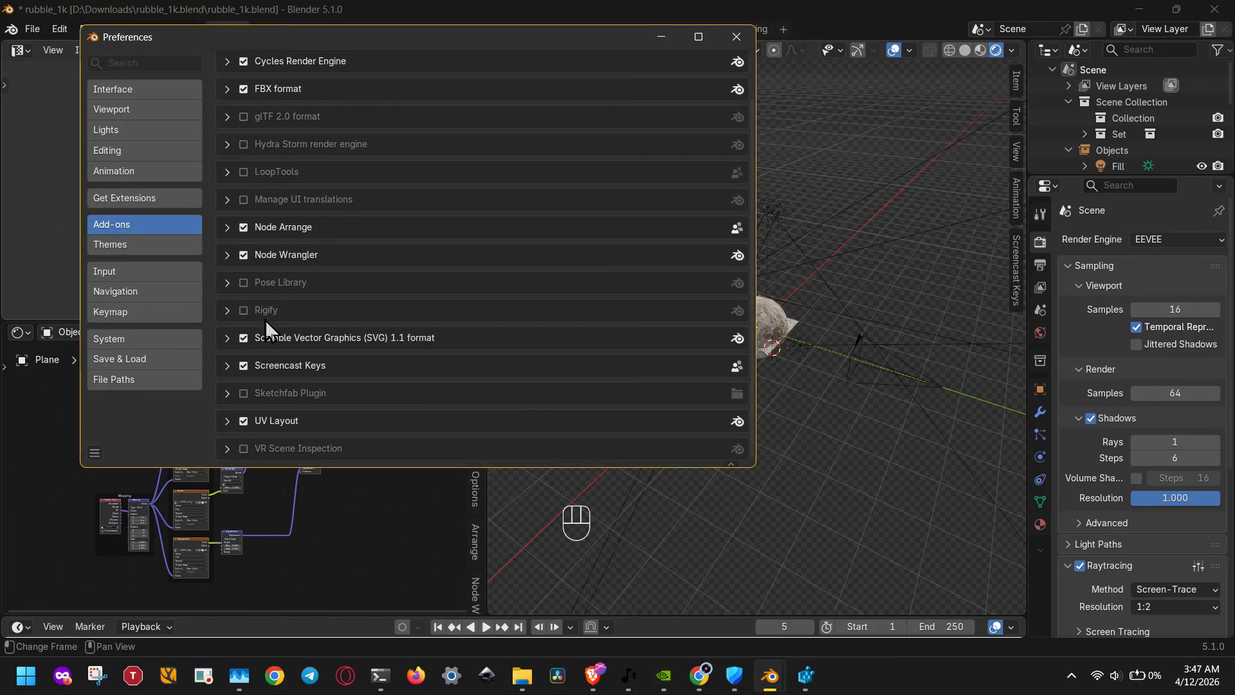
scroll(265, 320, up, 2)
scroll(265, 319, down, 2)
scroll(265, 319, up, 2)
Disable and re-enable the FBX format add-on, and enable the glTF 2.0 format add-on.
click(243, 147)
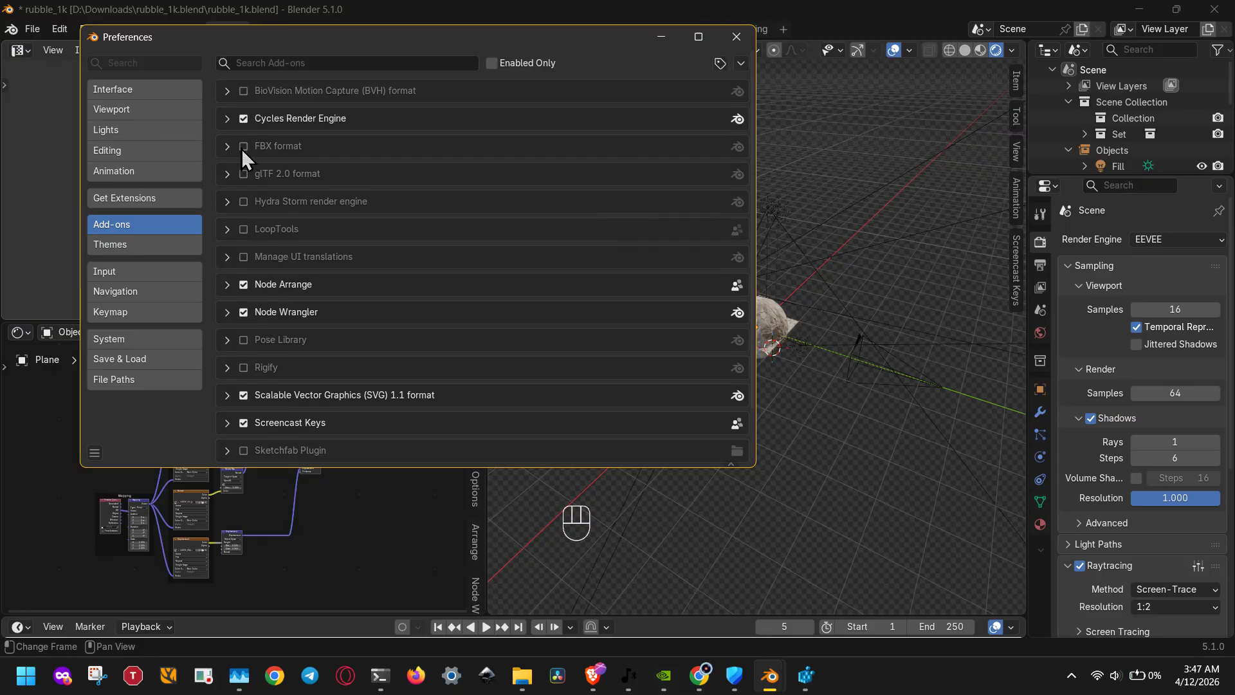
click(243, 146)
click(247, 175)
scroll(247, 175, down, 1)
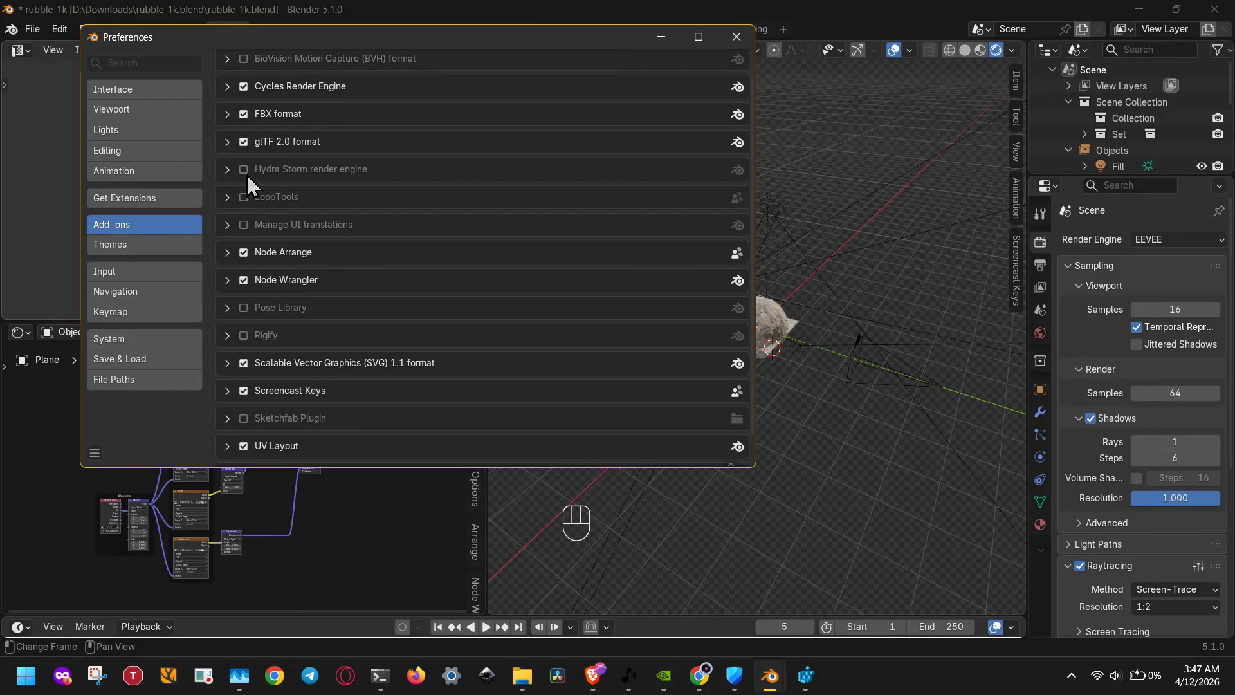
scroll(260, 170, down, 1)
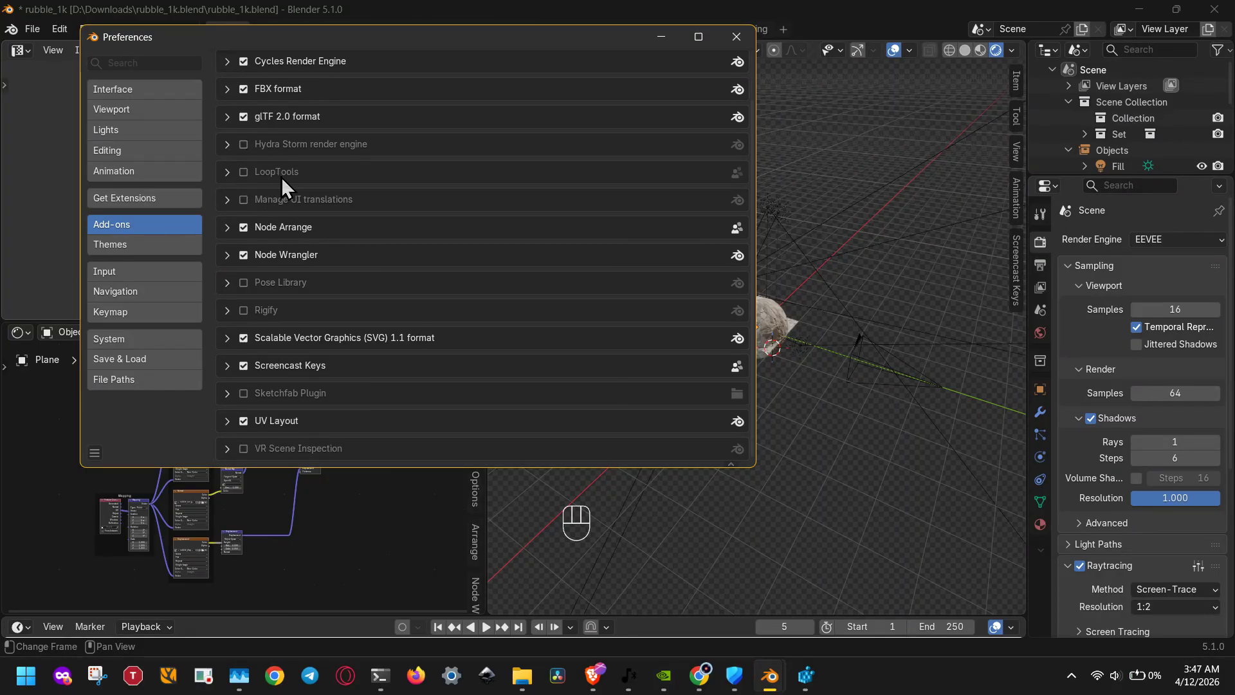